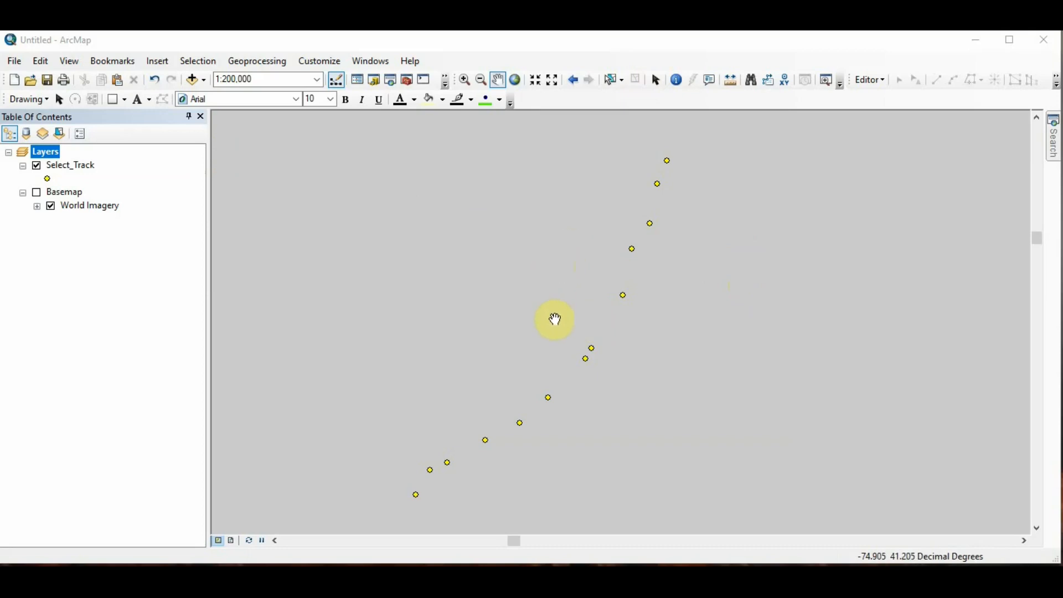
Step: Open the Points To Line tool from the Features toolset of Data Management Tools in ArcToolbox
drag(551, 324, 557, 311)
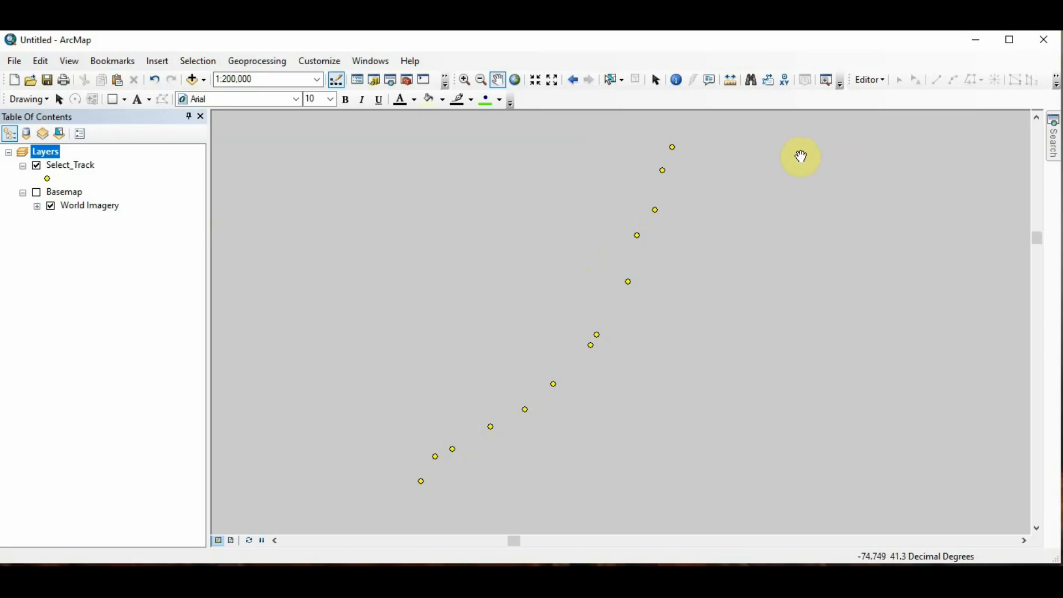
click(409, 82)
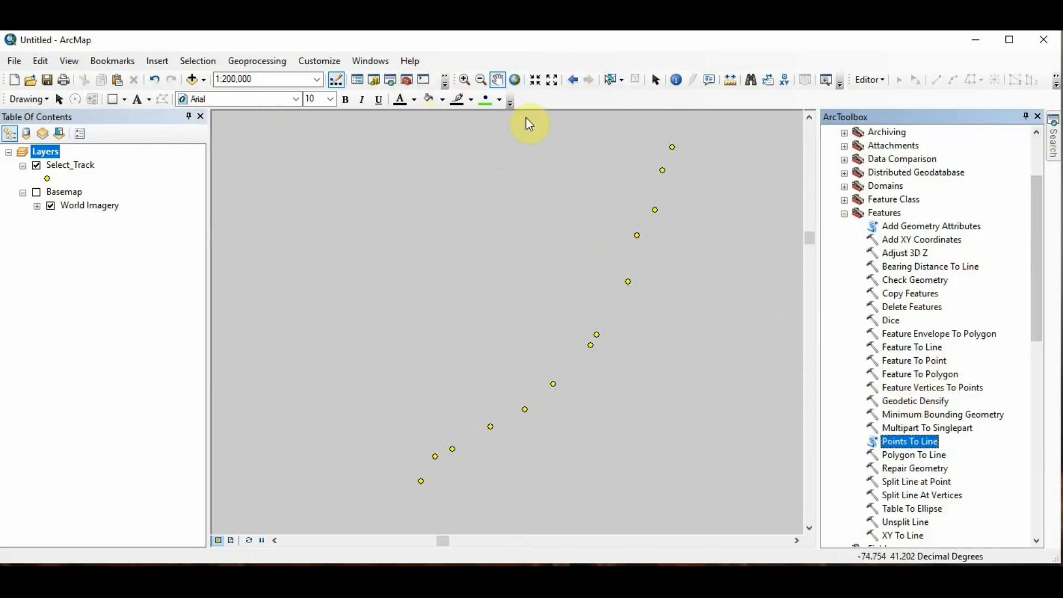
click(846, 216)
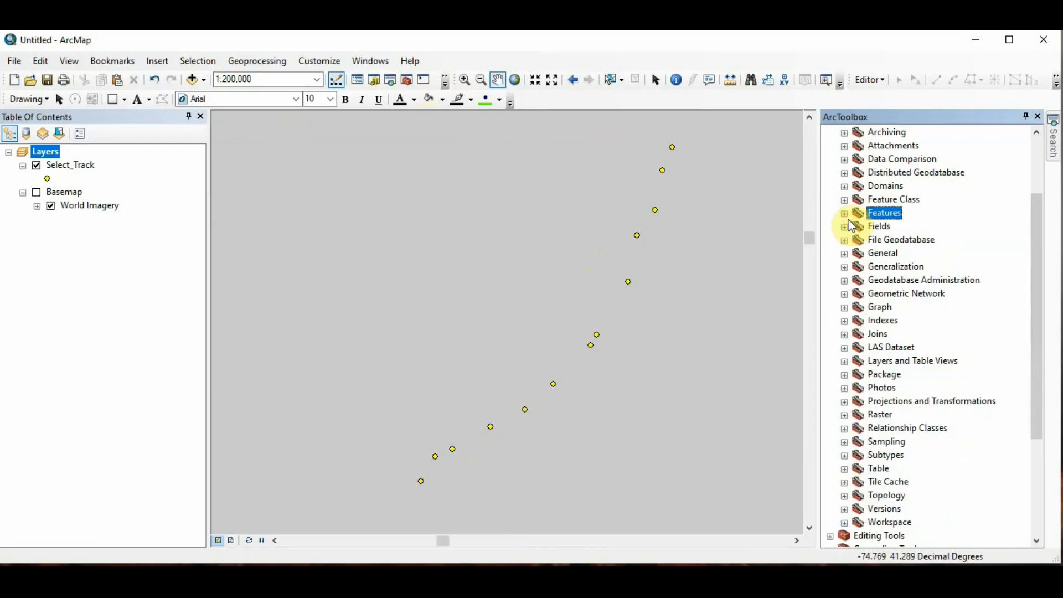
scroll(898, 321, up, 3)
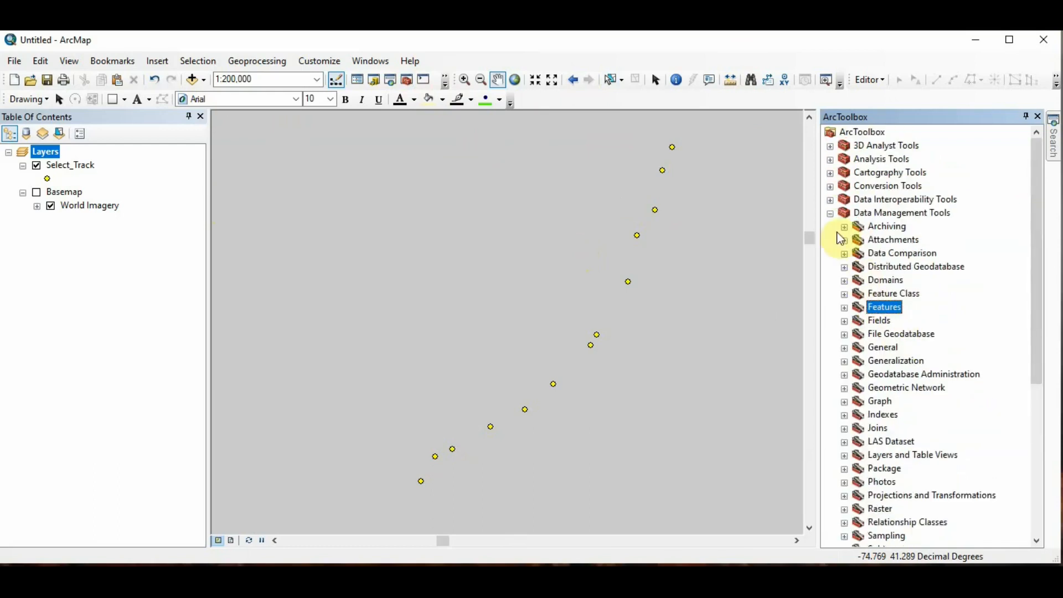
click(831, 213)
click(830, 213)
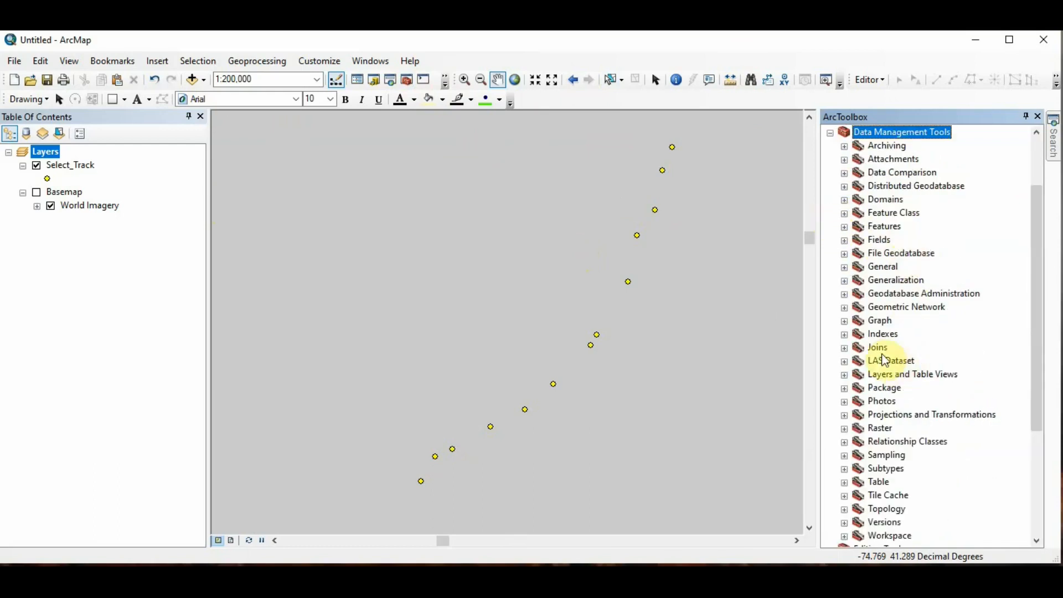
click(844, 227)
scroll(989, 347, down, 1)
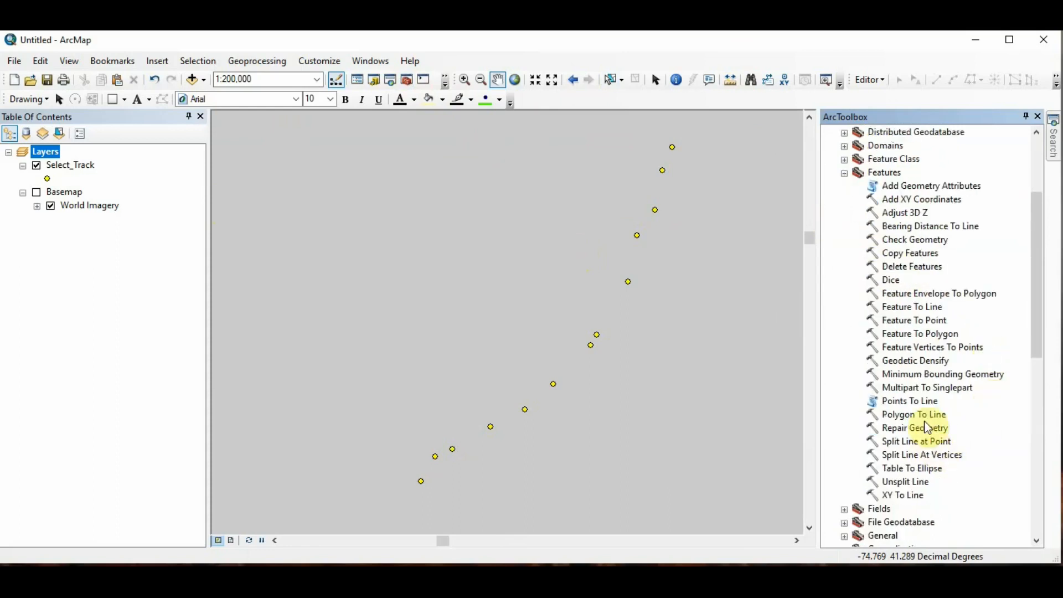
double_click(916, 402)
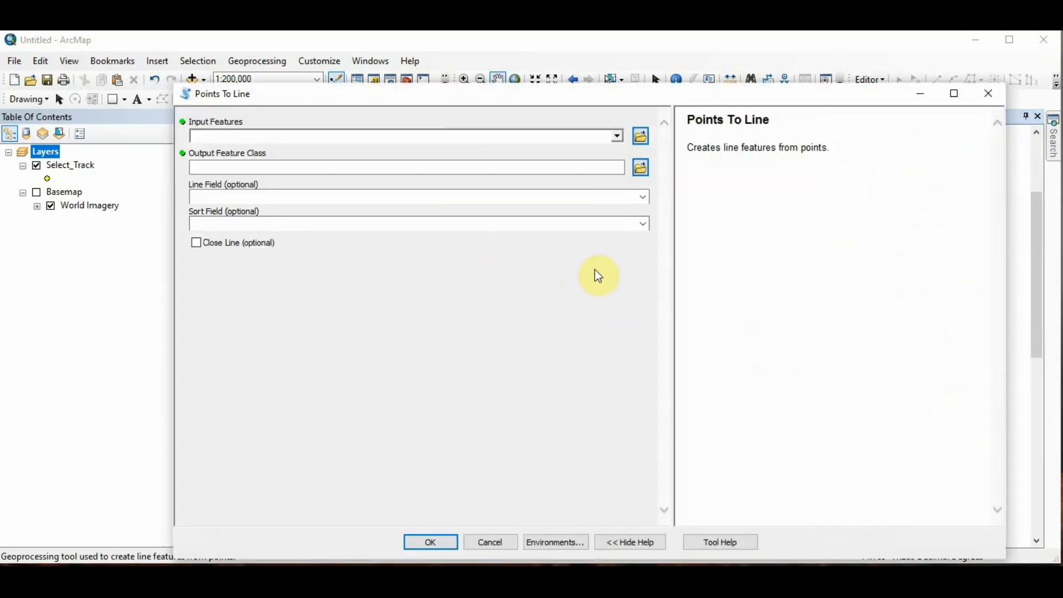
Step: Run Points To Line on Select_Track, saving the output feature class as LinefromPoints in the Point_Line folder
click(618, 135)
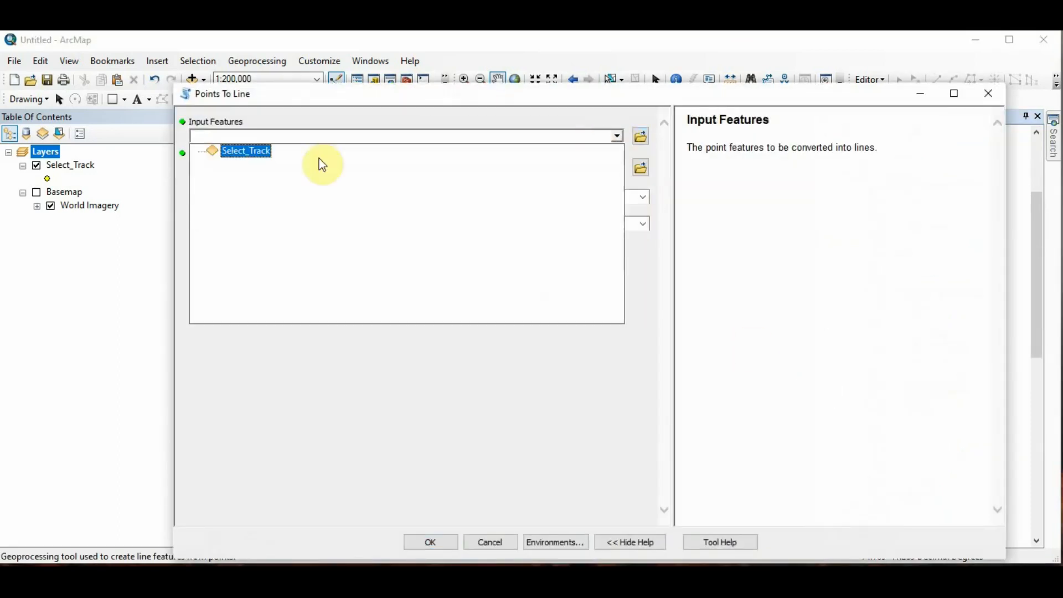
click(243, 151)
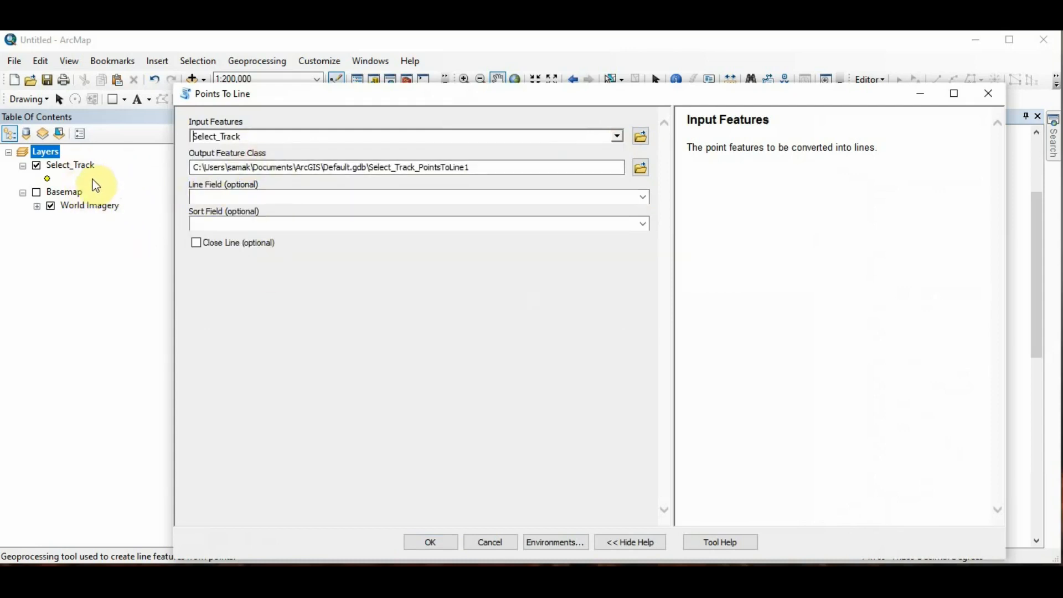
click(641, 168)
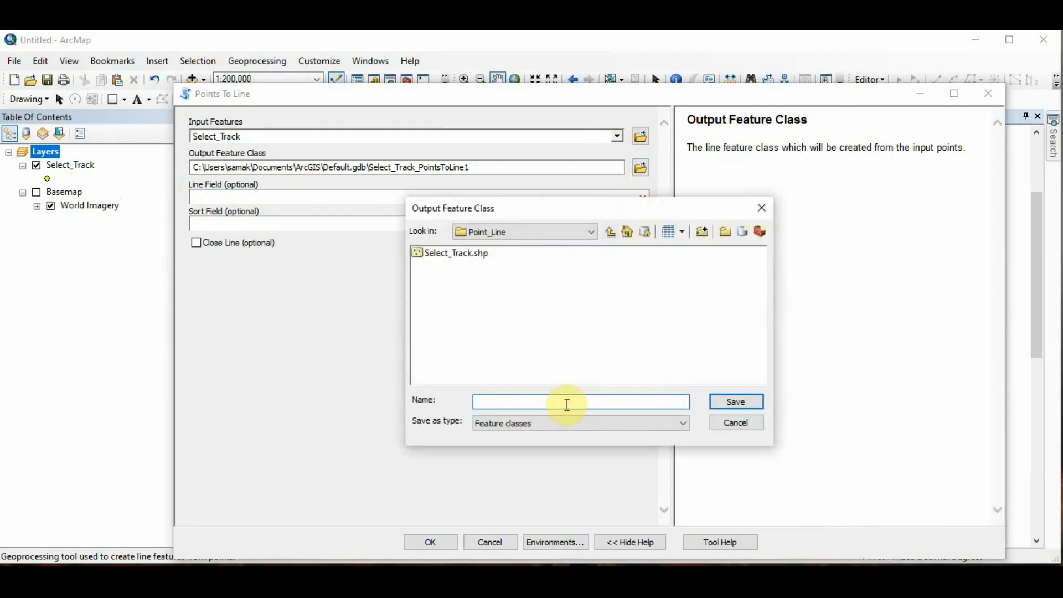
text(LinefromPoint)
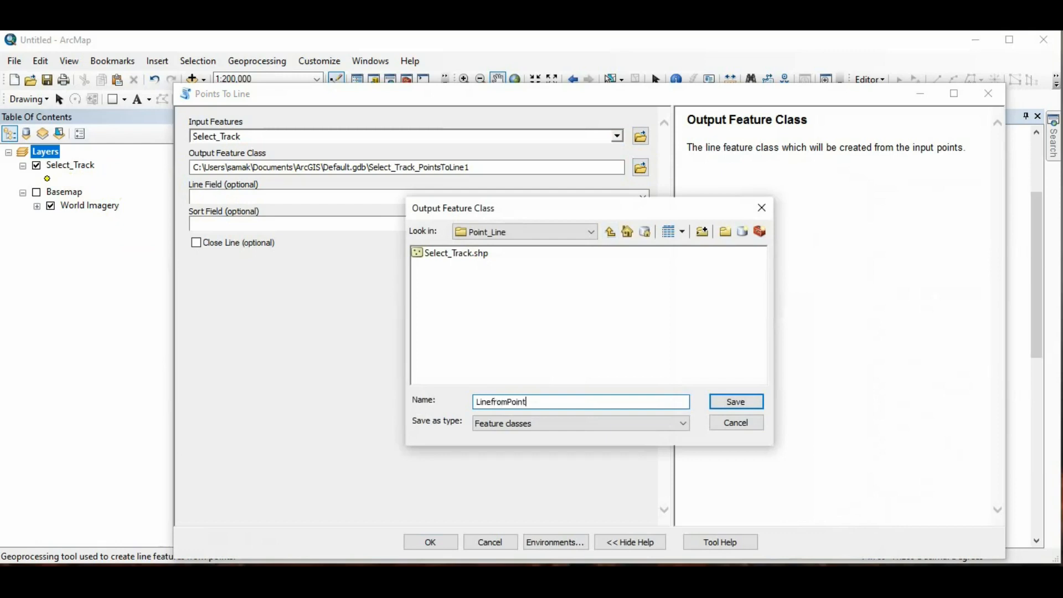
text(s)
key(Return)
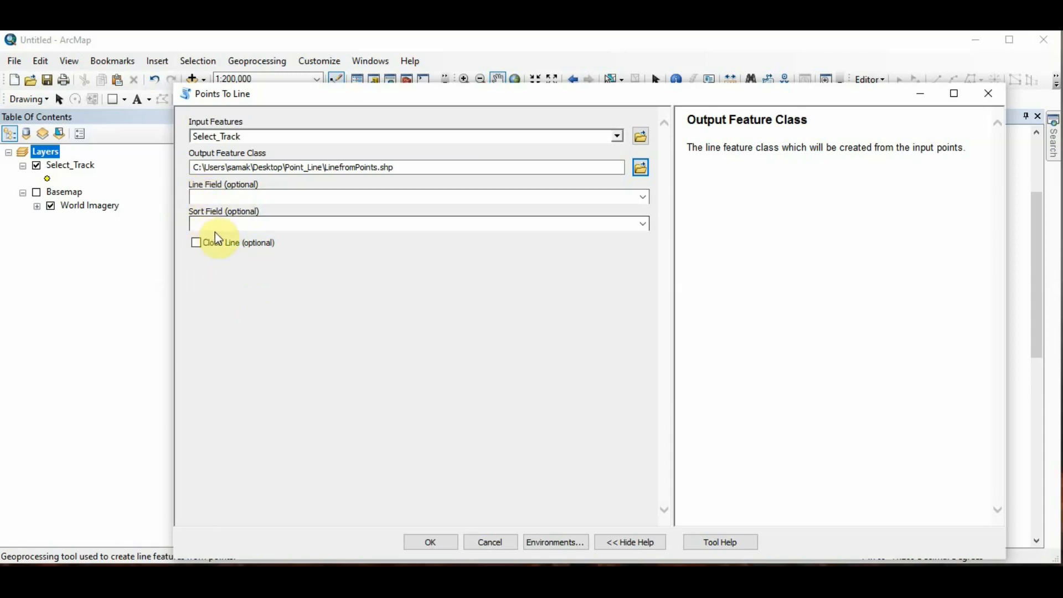
click(419, 399)
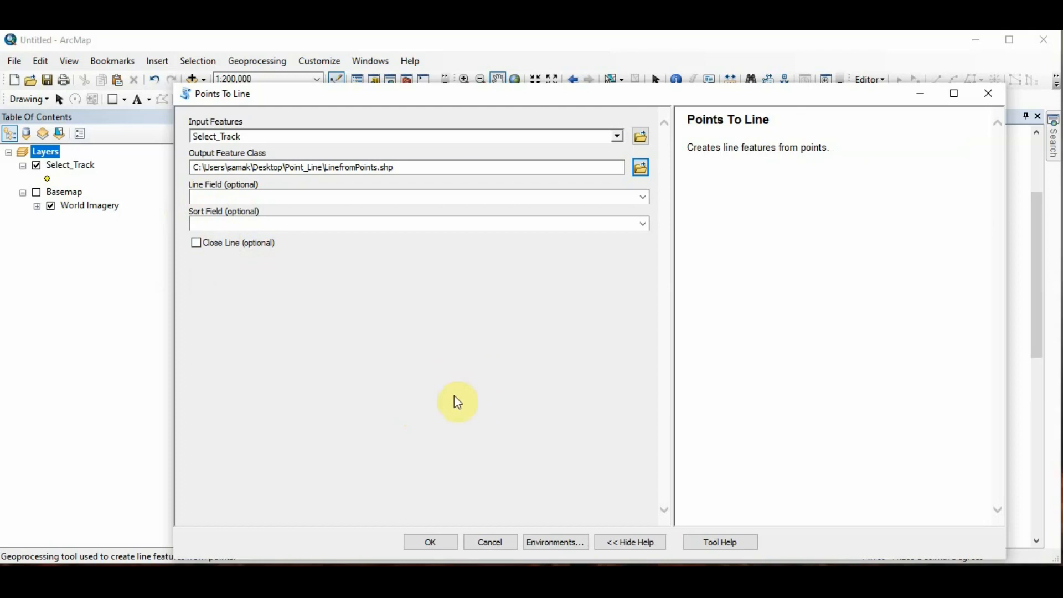
click(431, 542)
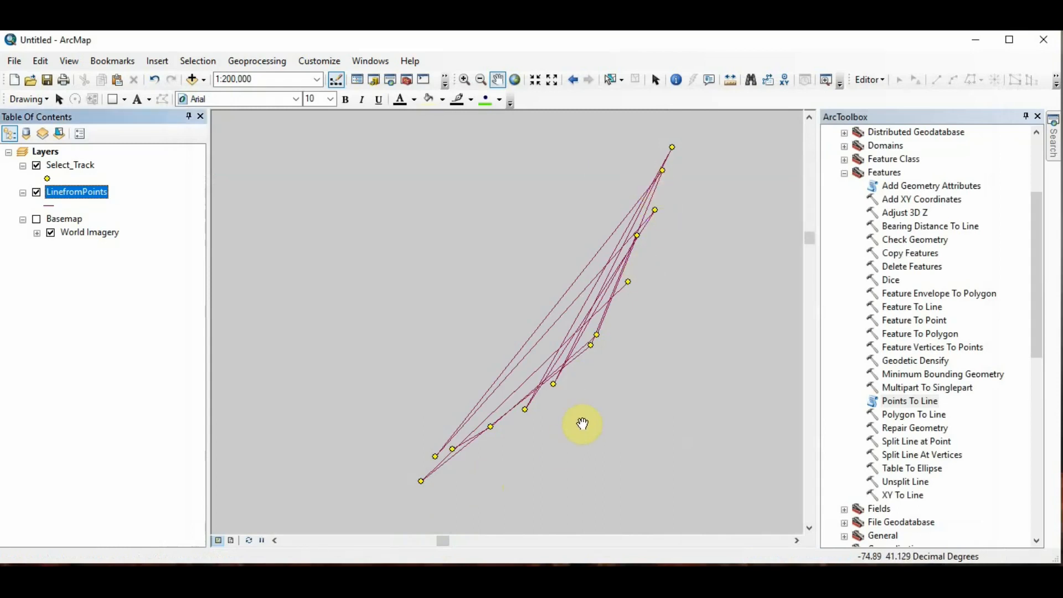
Step: Change the LinefromPoints line symbol colour to red
click(52, 205)
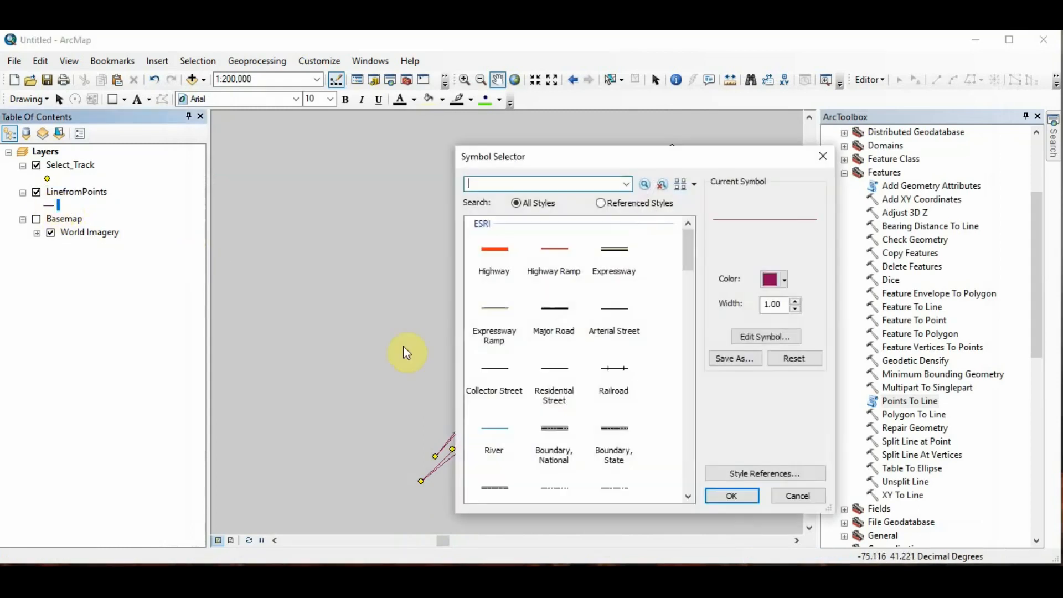
click(780, 287)
click(783, 346)
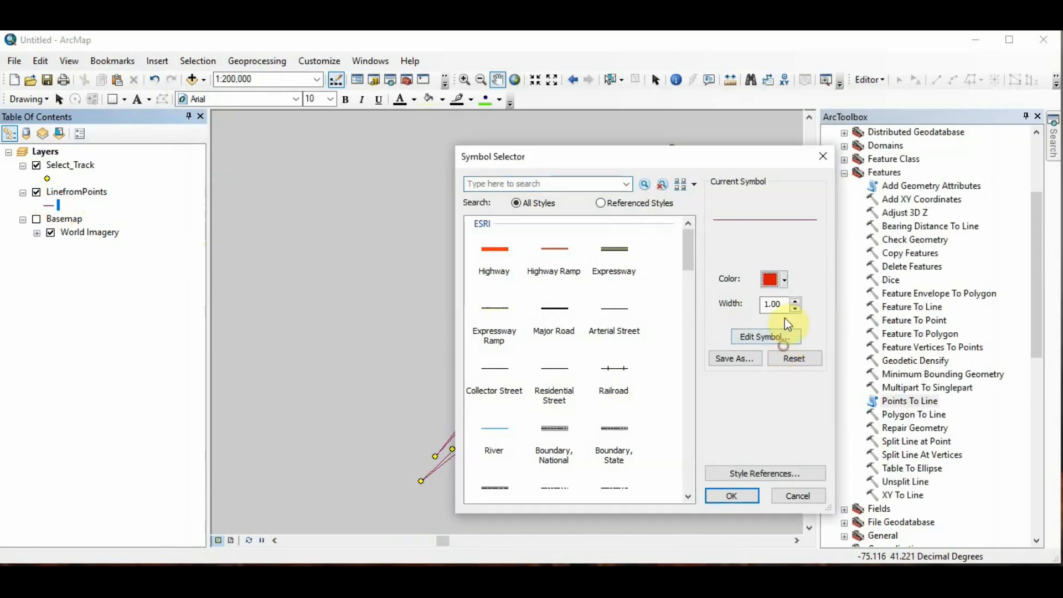
click(732, 496)
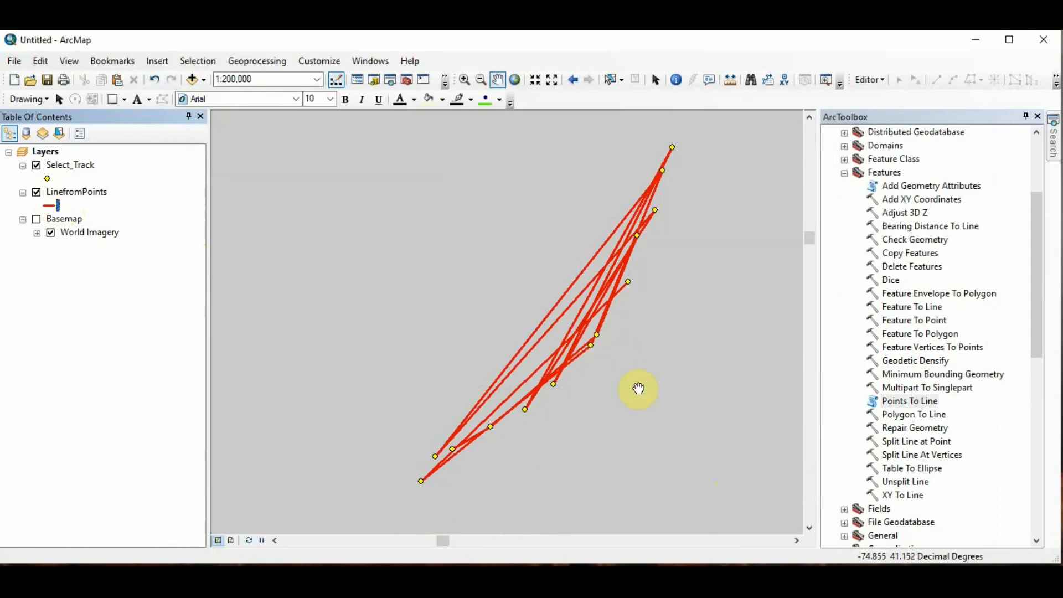
drag(599, 359, 480, 389)
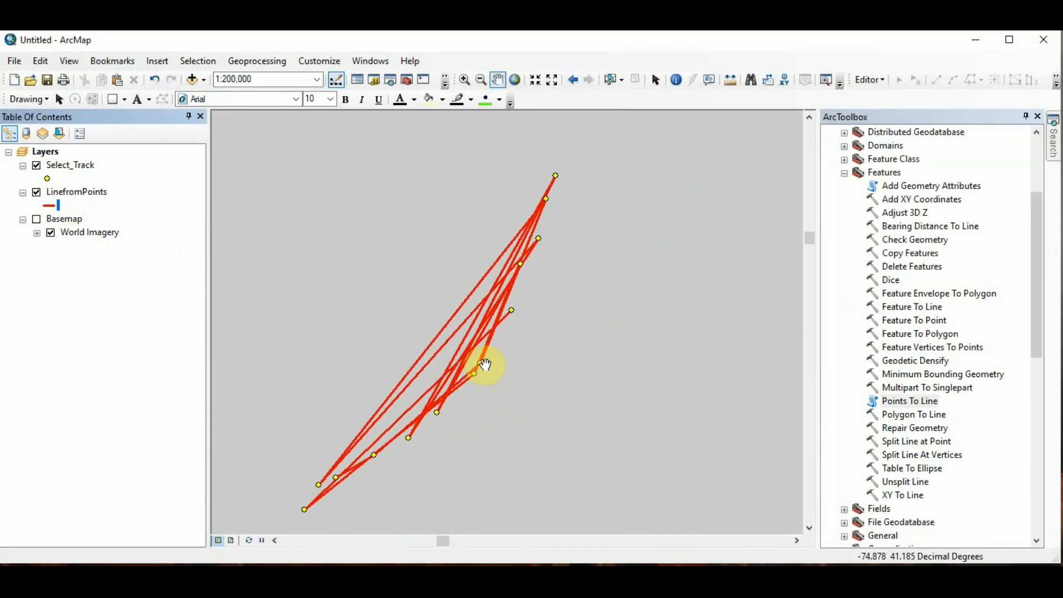
scroll(490, 394, down, 1)
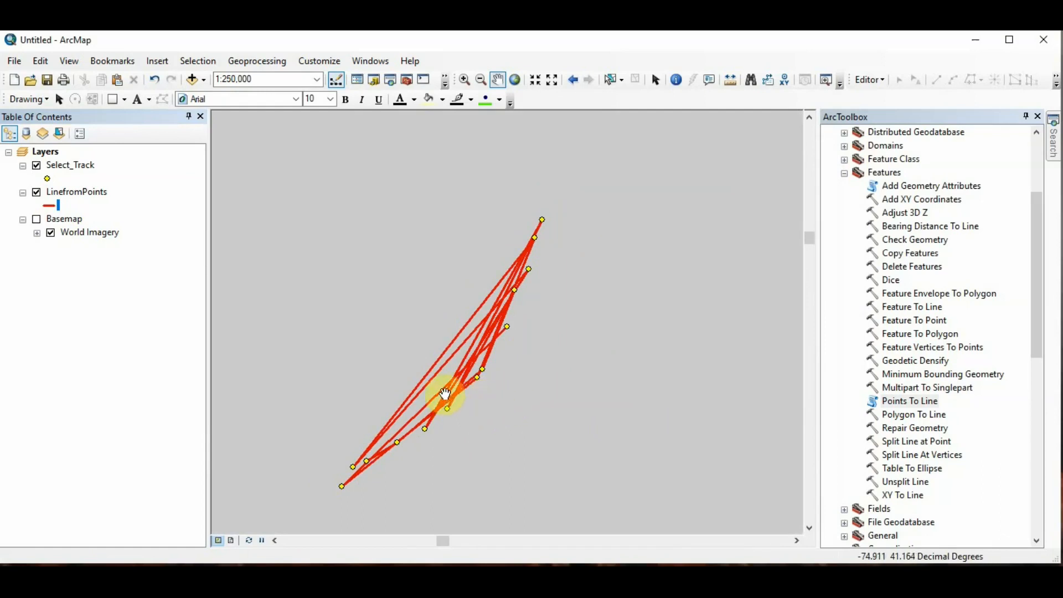
drag(466, 382, 503, 335)
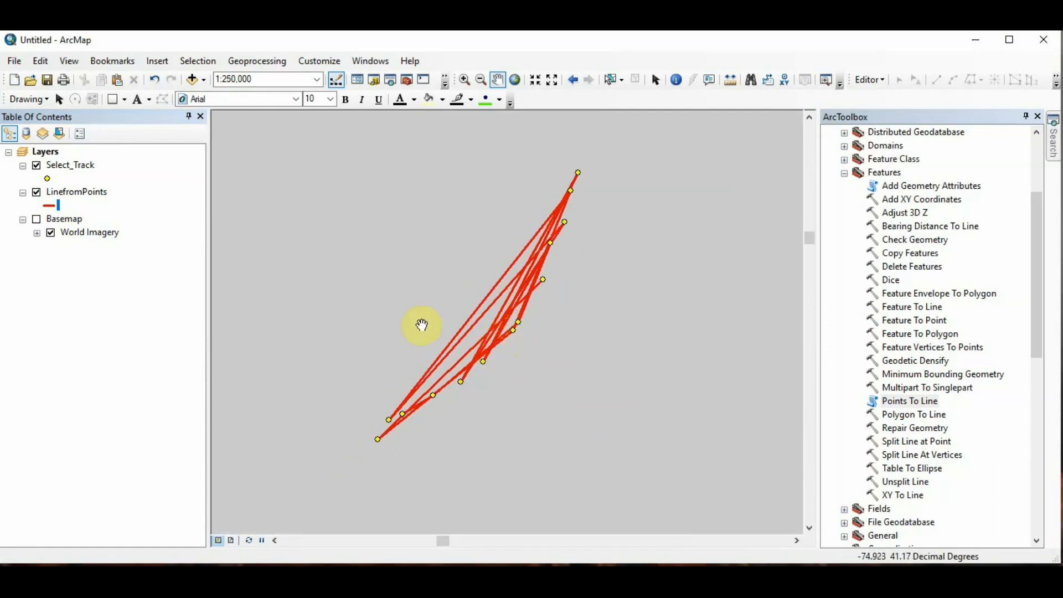
scroll(514, 381, down, 1)
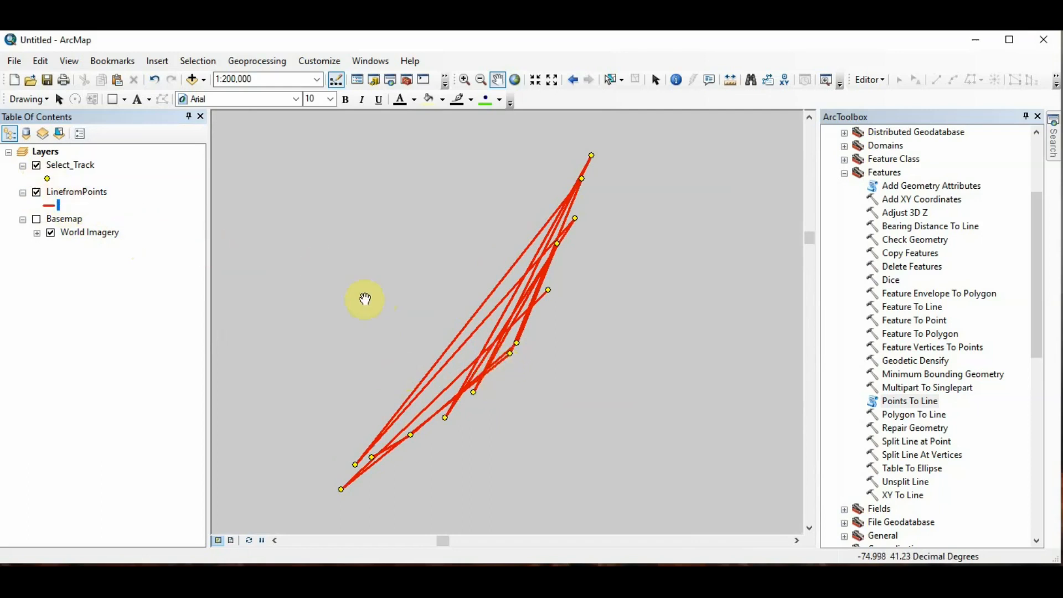
Step: Open the Select_Track attribute table and examine the order of its FID field
right_click(79, 165)
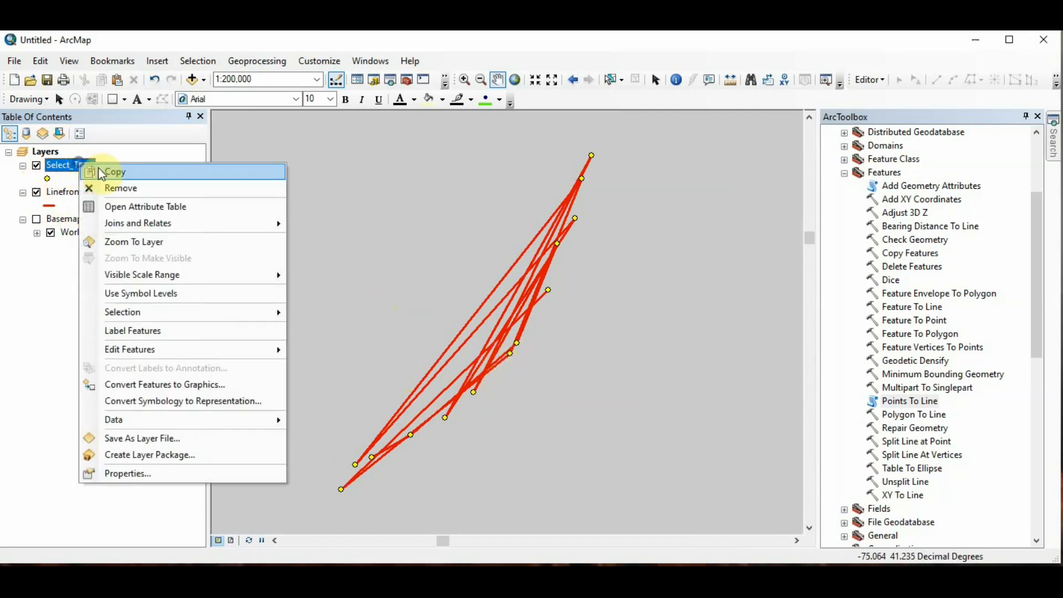
click(161, 209)
drag(297, 193, 562, 203)
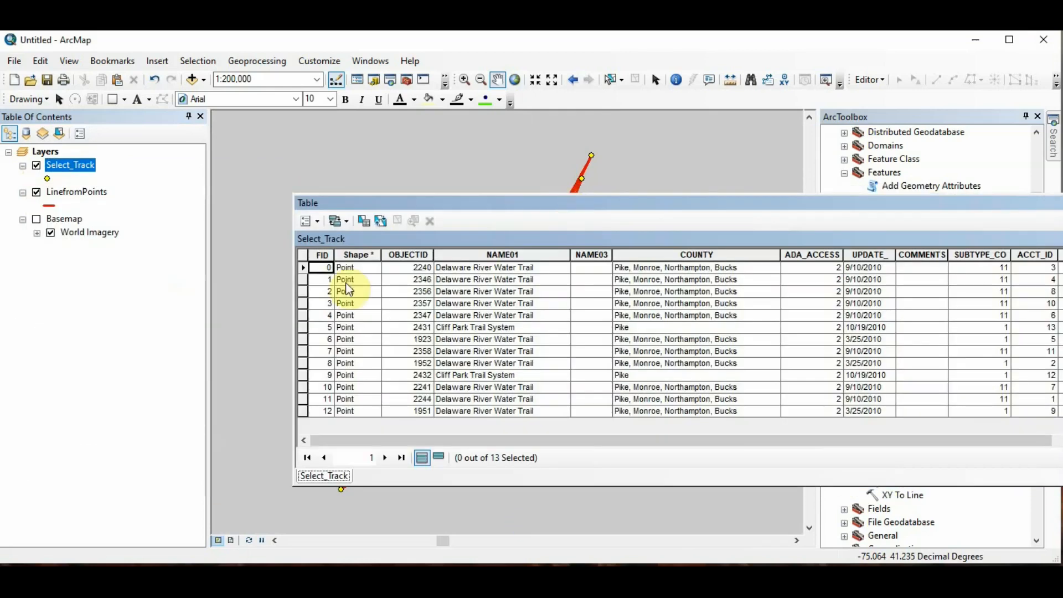
click(321, 254)
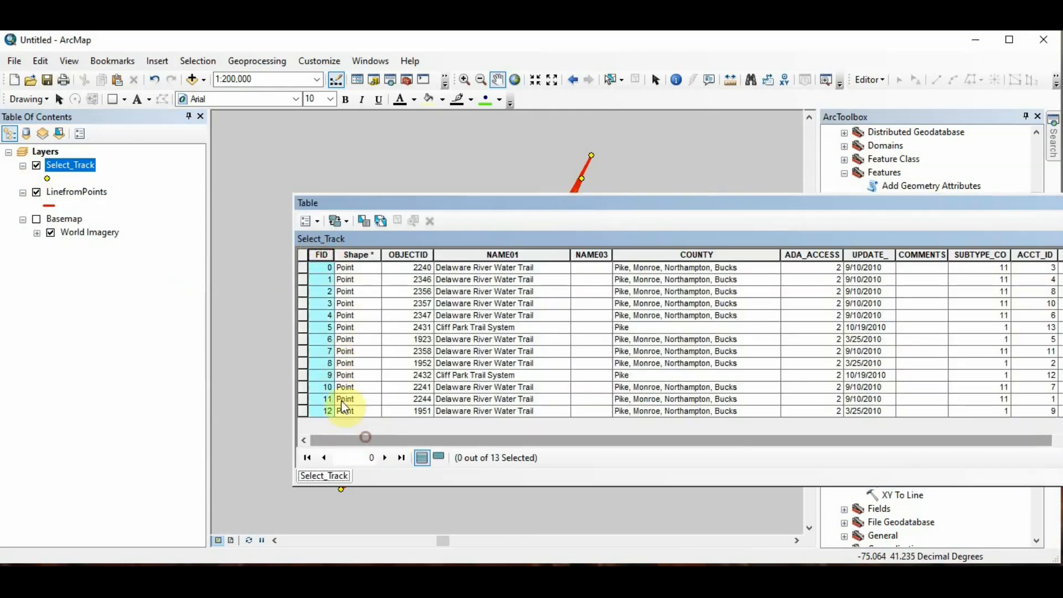
drag(336, 254, 411, 254)
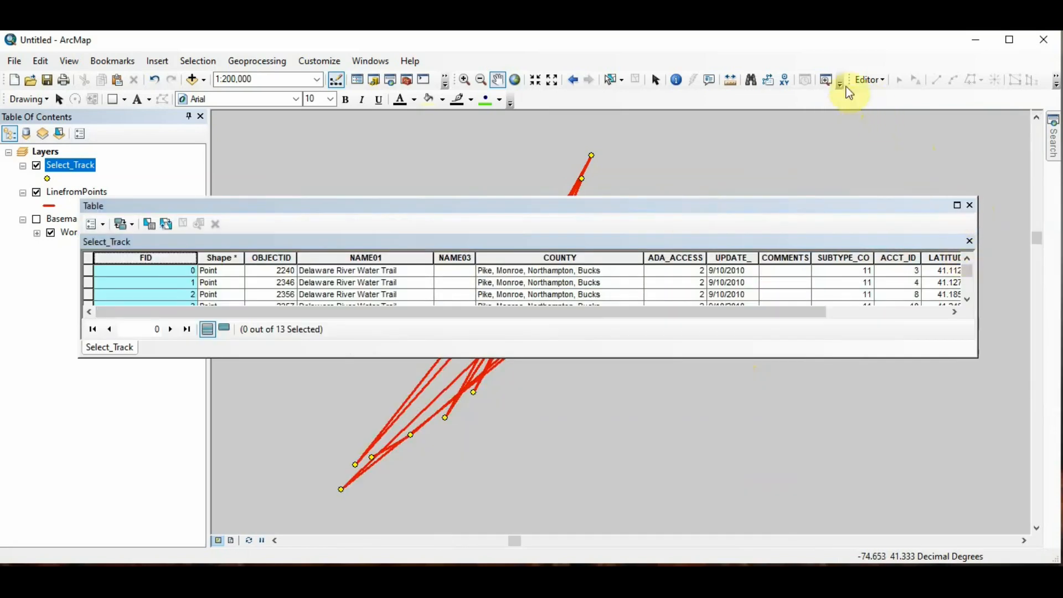
Step: Start an edit session and close the attribute table
click(868, 79)
click(881, 96)
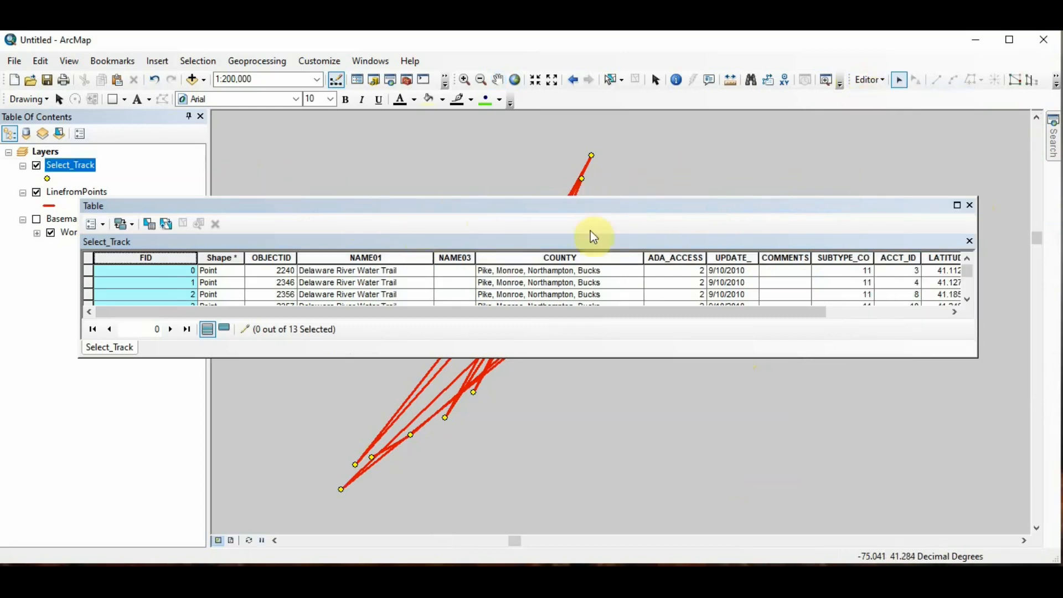
click(970, 205)
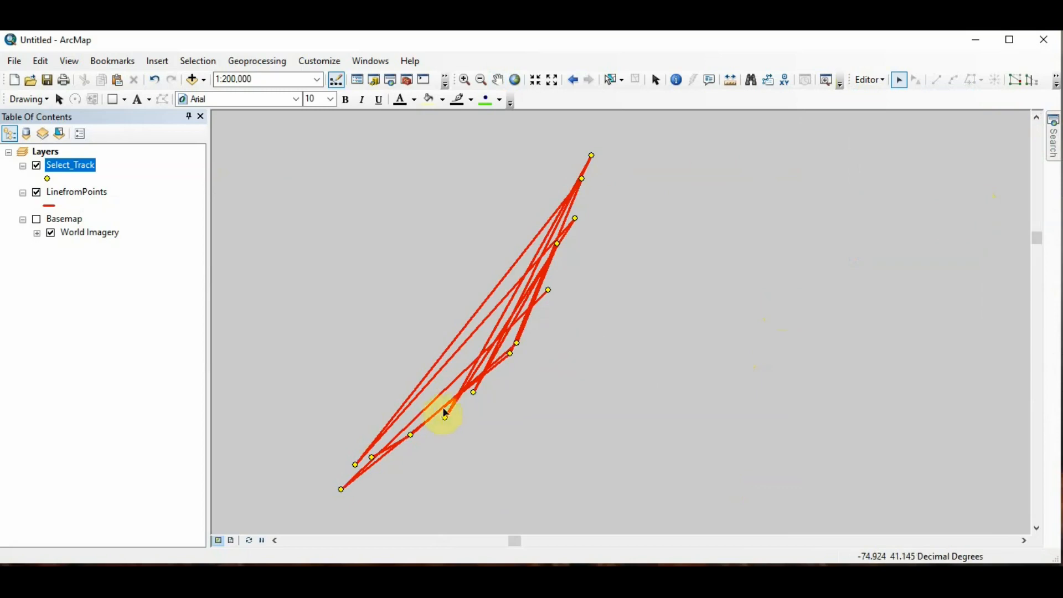
Step: Open the LinefromPoints line for vertex editing and show its sketch properties list
scroll(440, 409, up, 2)
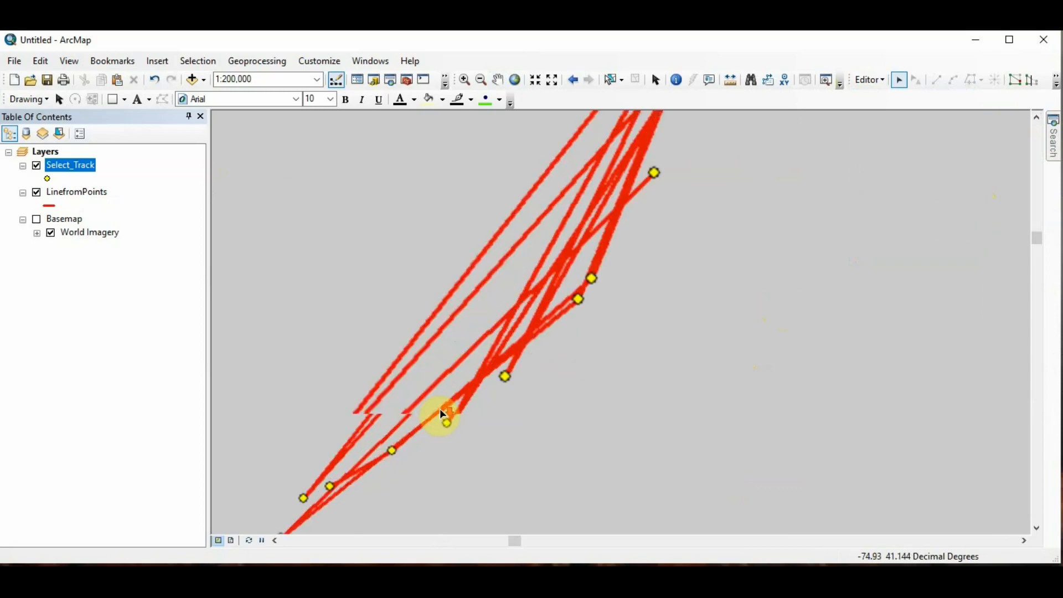
double_click(447, 376)
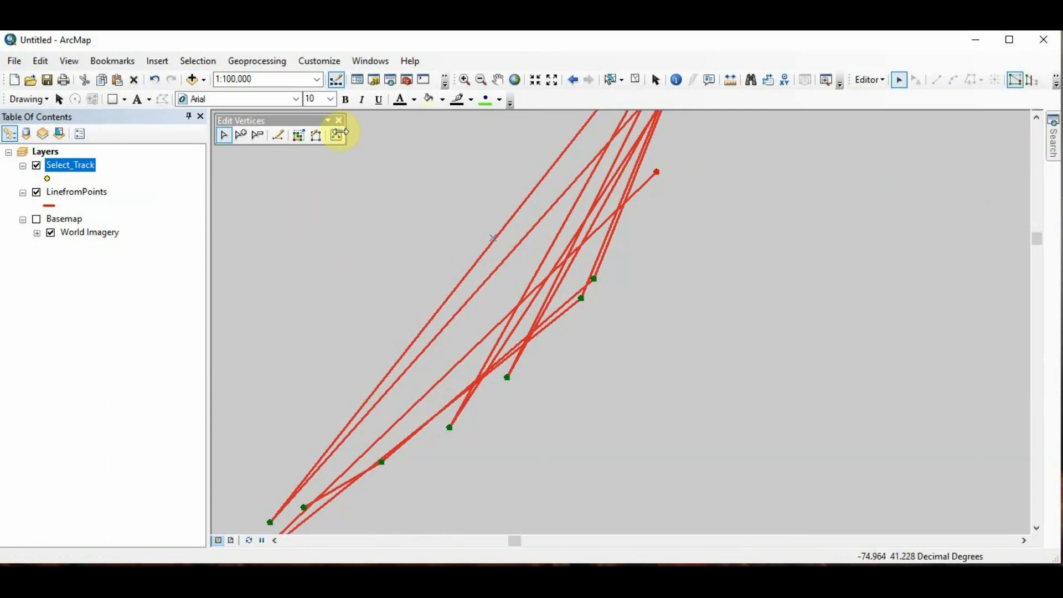
click(338, 136)
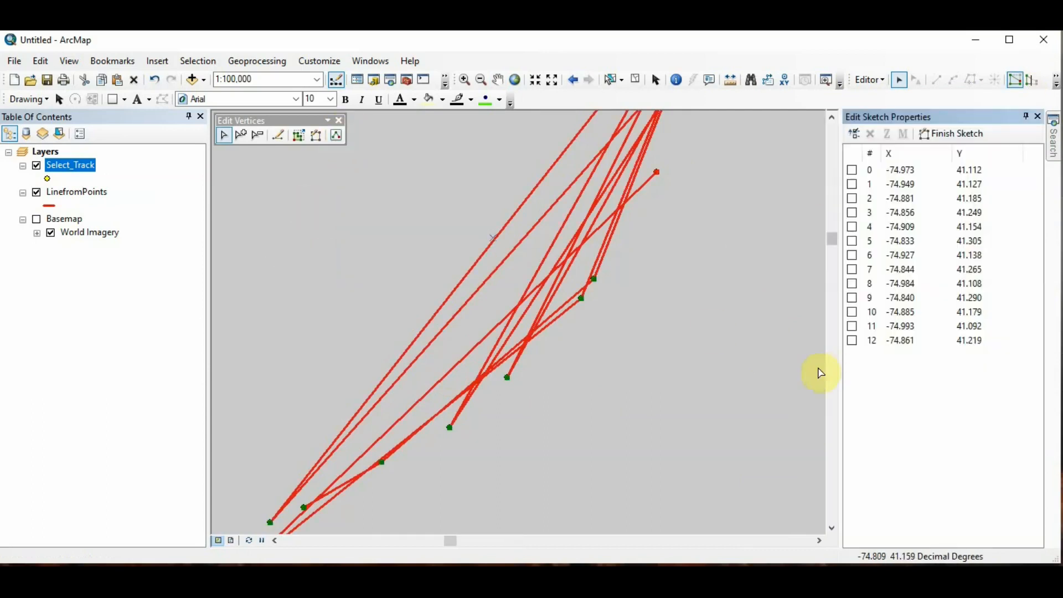
Step: Select vertex 0 in the sketch's vertex list
scroll(695, 460, up, 3)
scroll(616, 408, down, 1)
drag(633, 458, 622, 352)
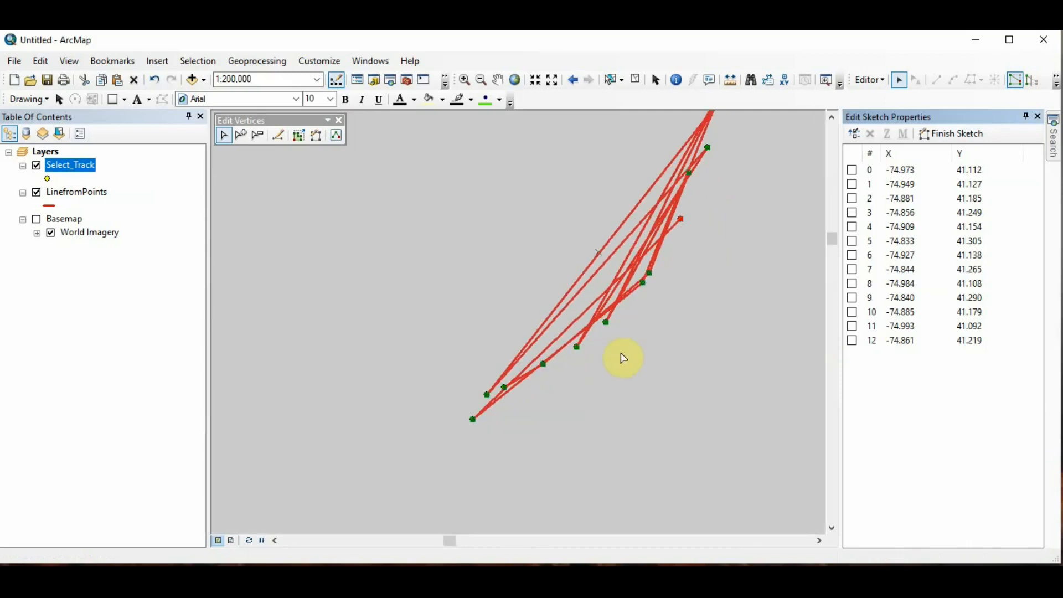
scroll(587, 380, down, 1)
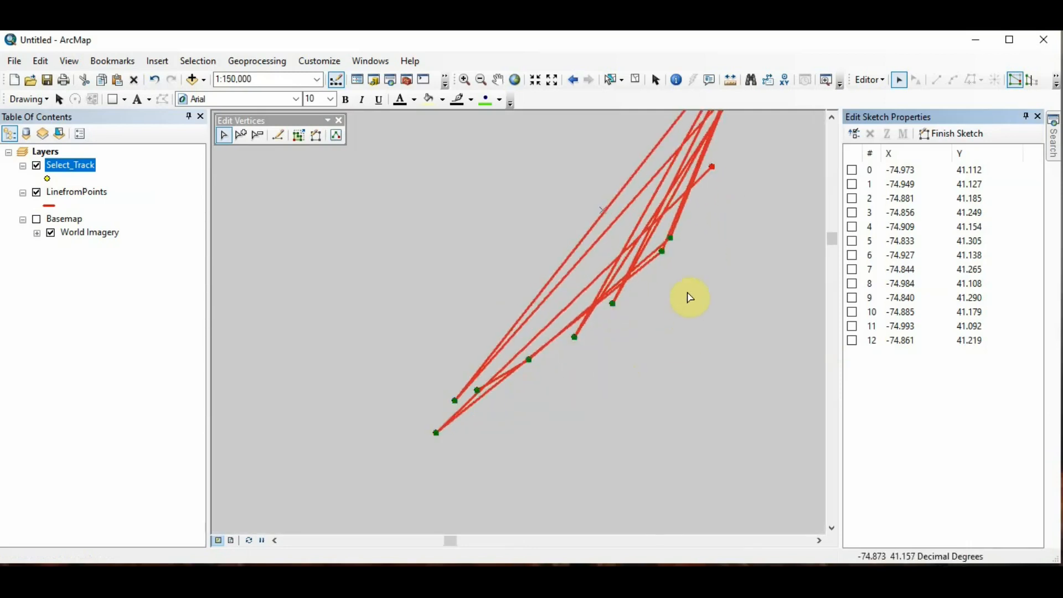
drag(689, 304, 656, 379)
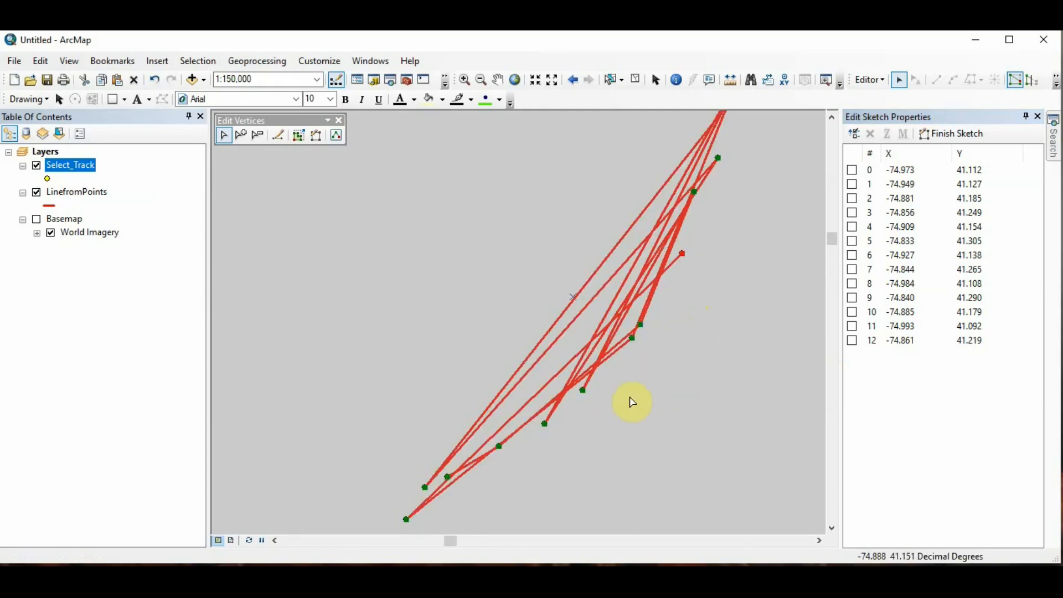
click(853, 171)
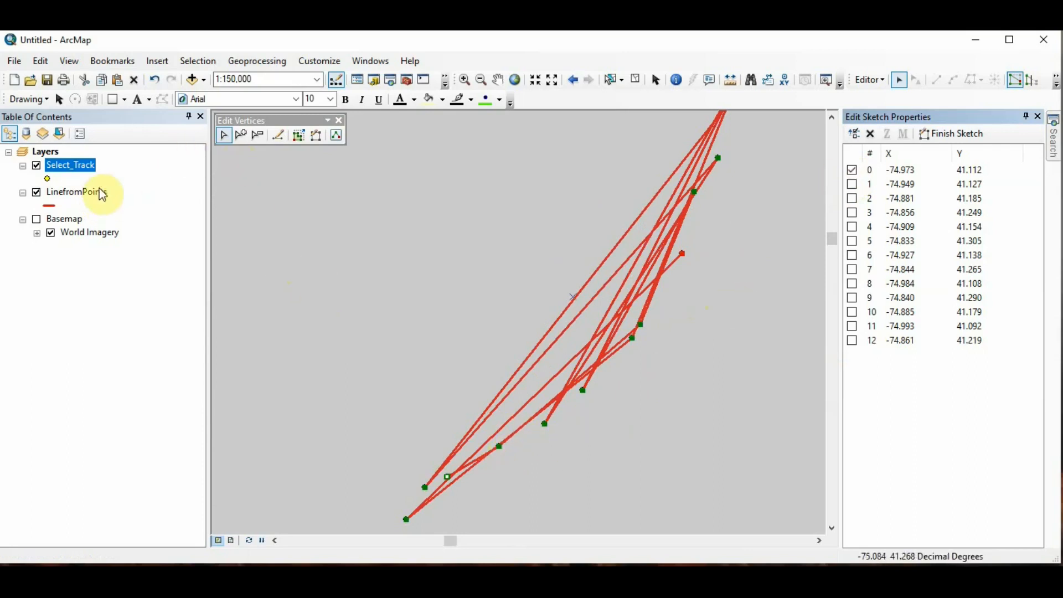
Step: Open the Select_Track attribute table and select its first records in turn to locate each point along the line on the map
right_click(77, 167)
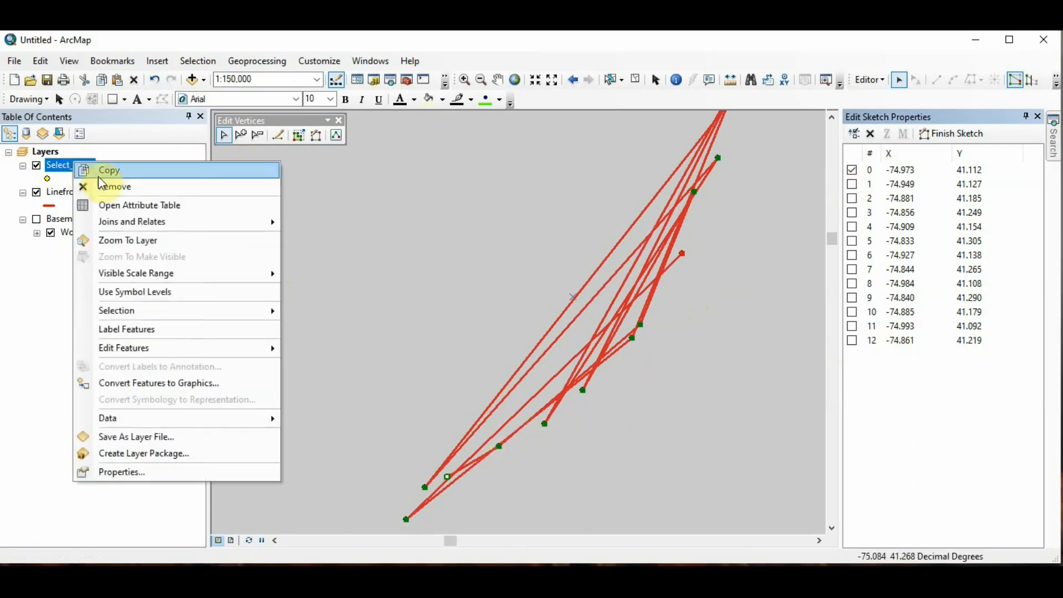
click(111, 205)
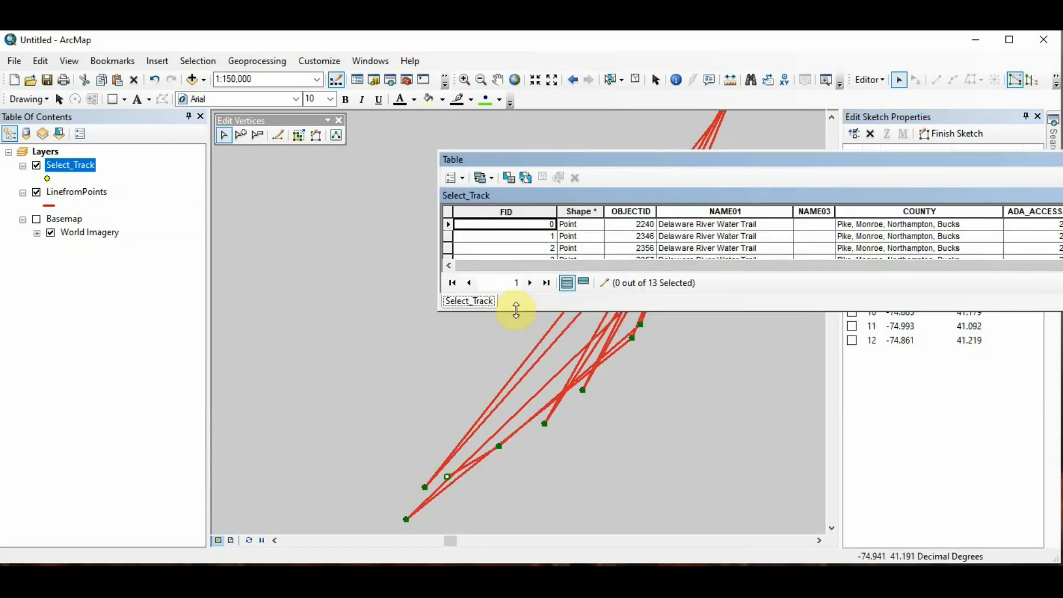
drag(515, 311, 515, 344)
click(672, 208)
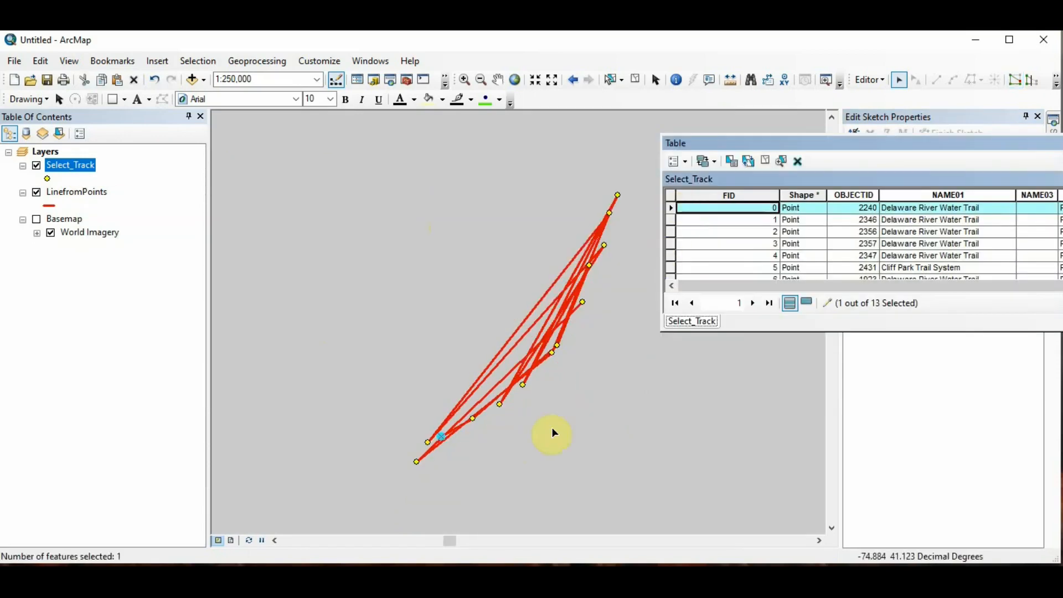
scroll(539, 427, down, 2)
scroll(461, 434, down, 2)
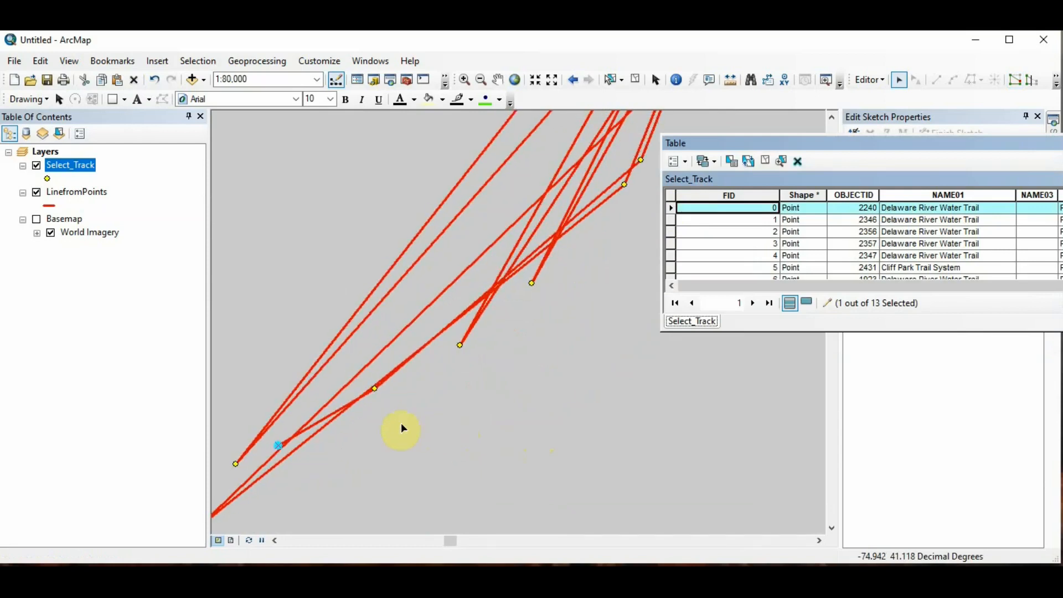
scroll(351, 424, down, 1)
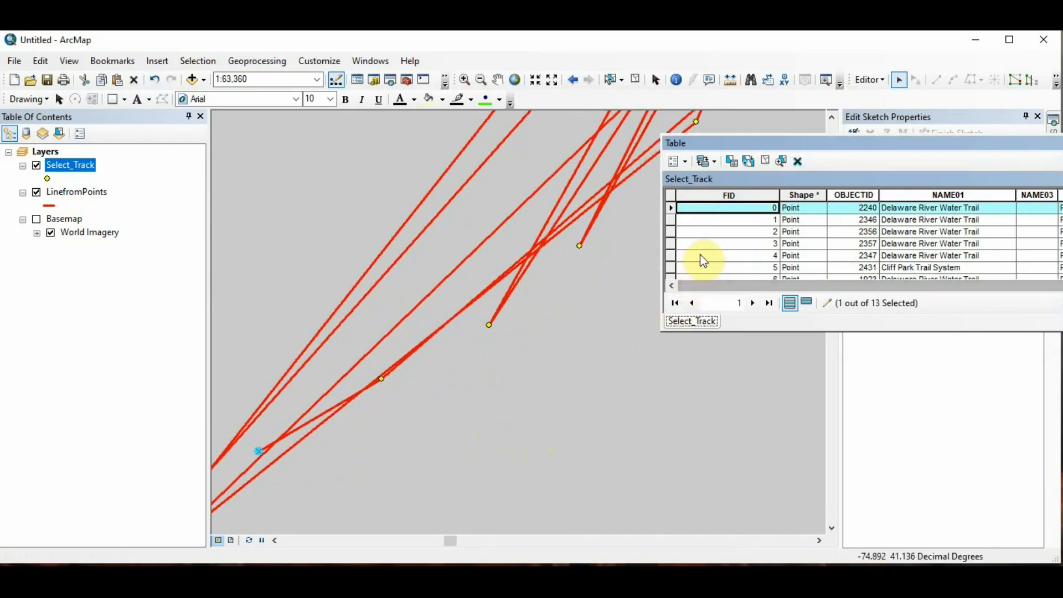
click(673, 222)
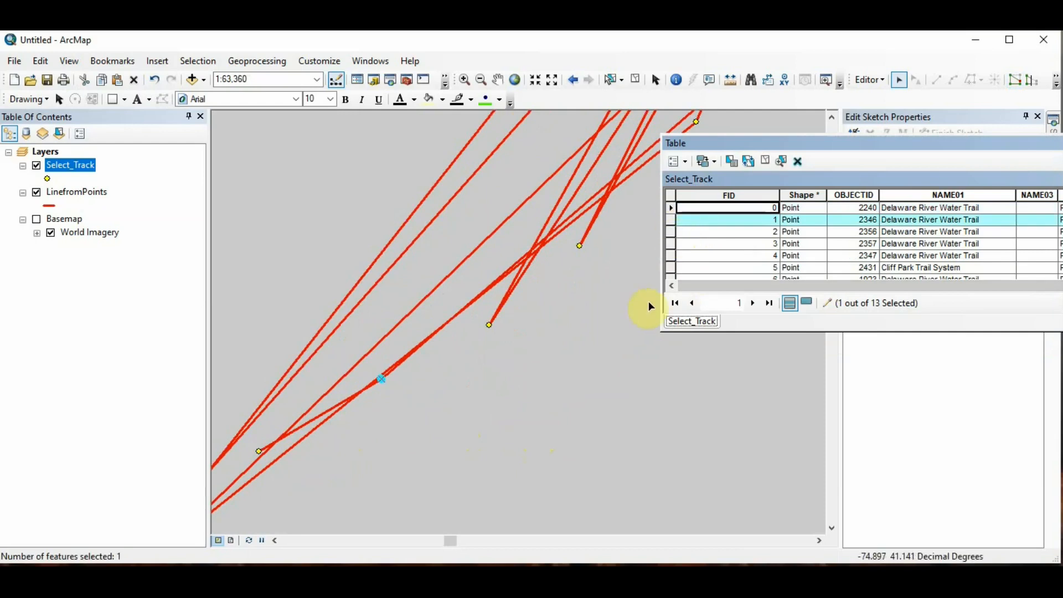
click(674, 233)
scroll(571, 458, up, 5)
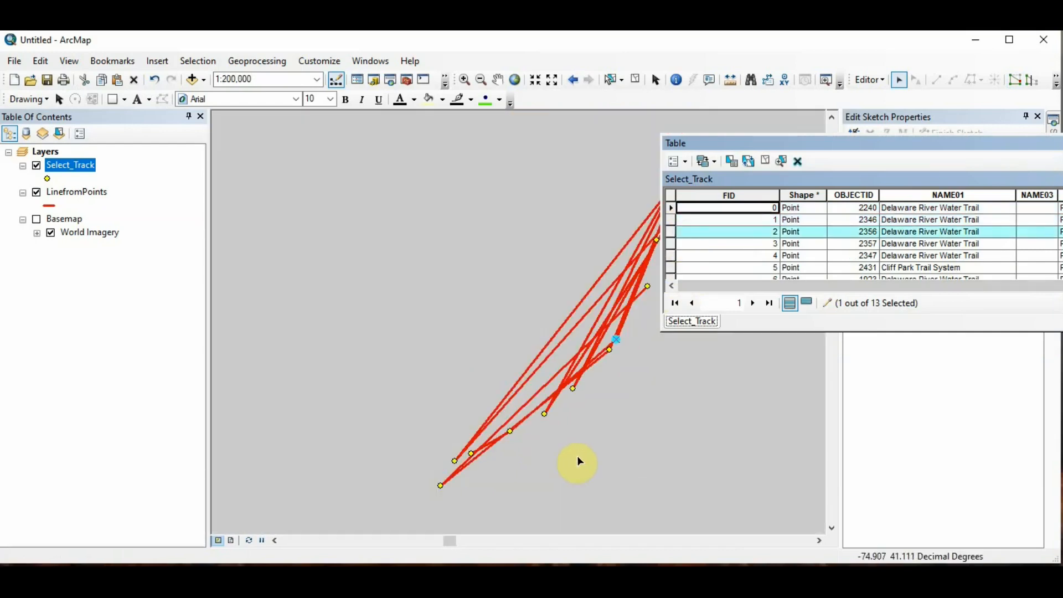
drag(652, 411, 533, 388)
scroll(533, 375, down, 3)
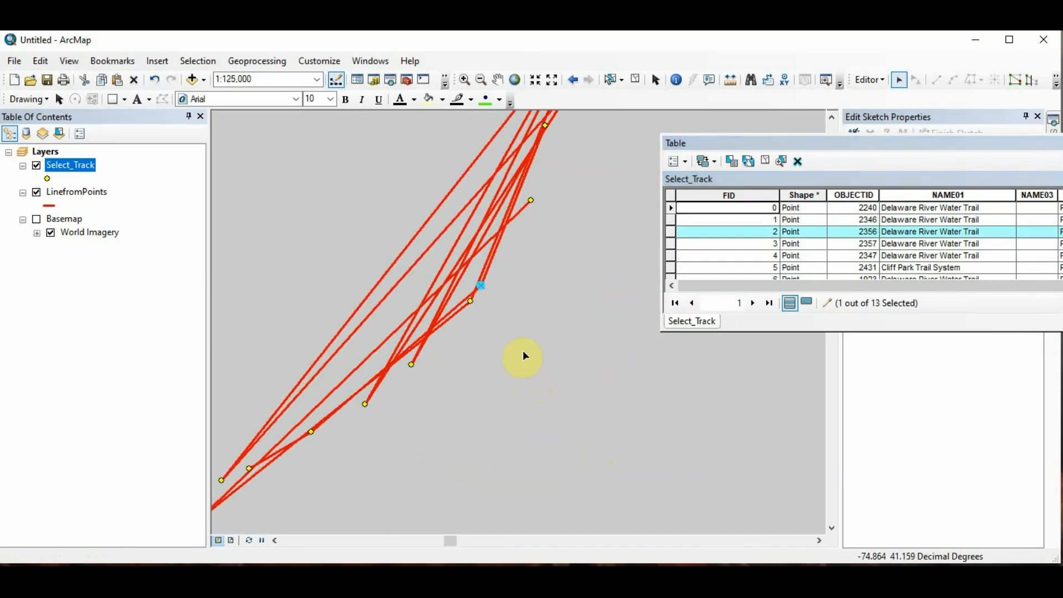
scroll(523, 357, up, 3)
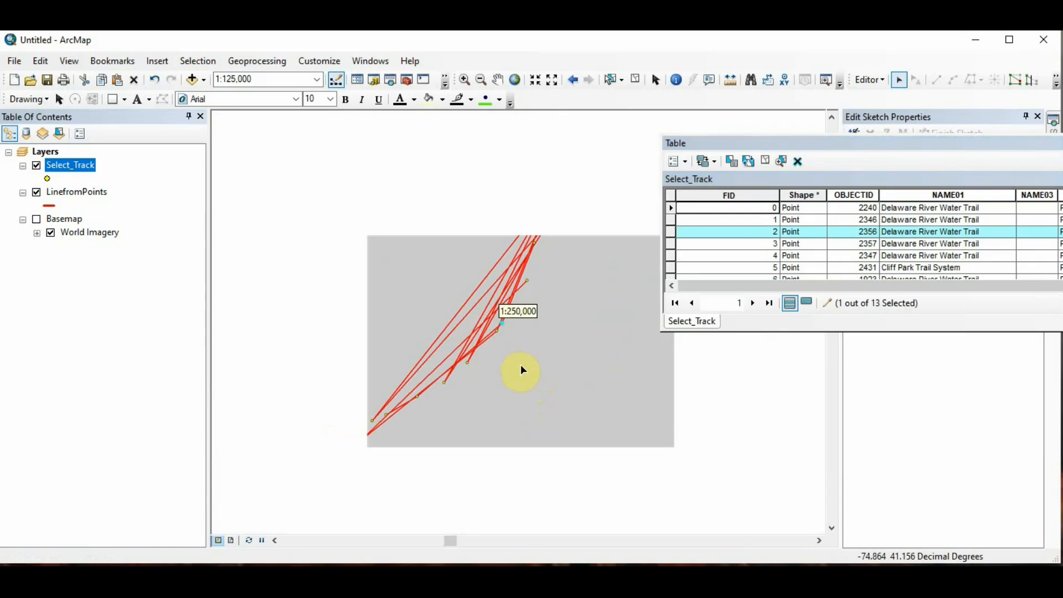
scroll(523, 370, down, 2)
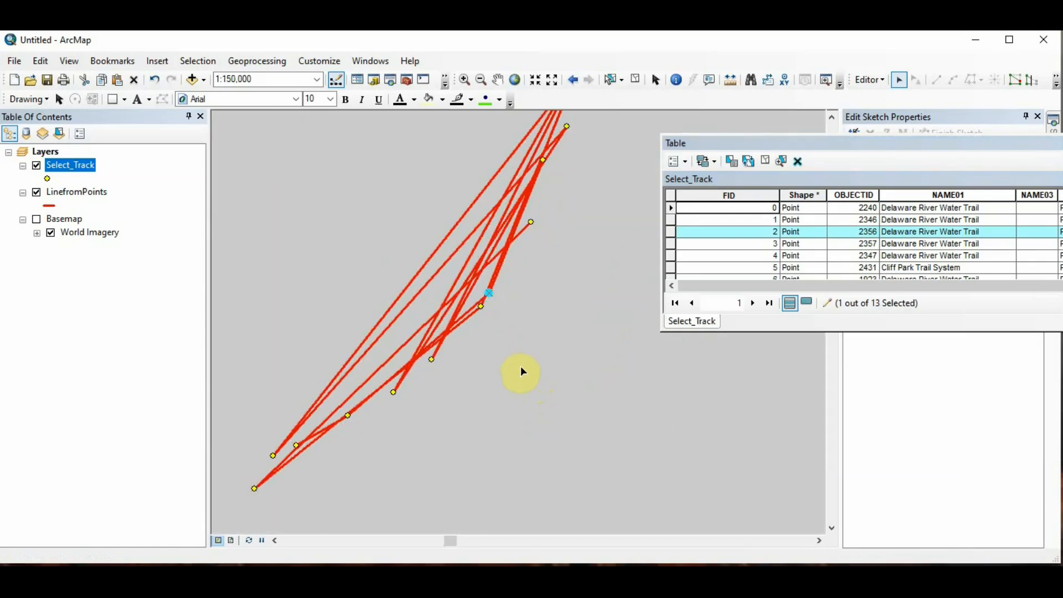
scroll(521, 370, up, 2)
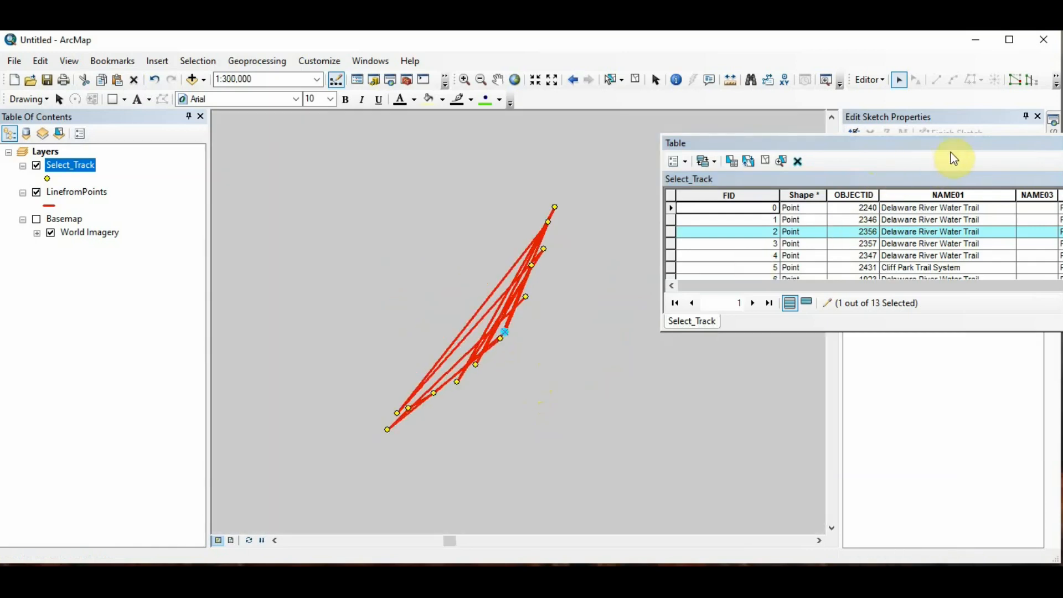
drag(942, 148, 443, 239)
drag(966, 247, 732, 278)
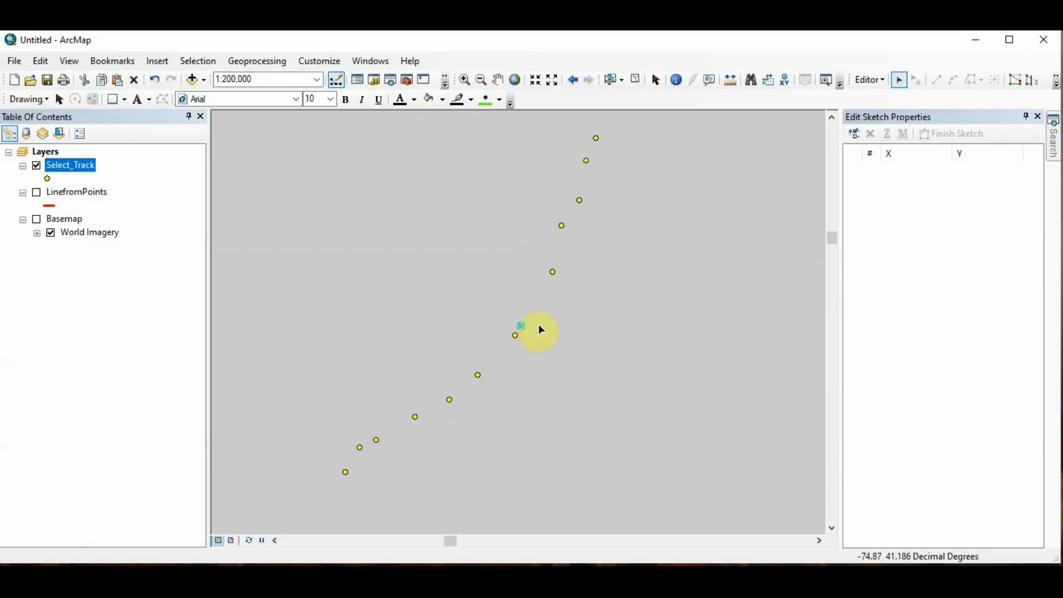
Step: Reopen the Select_Track attribute table and sort the records ascending by the ACCT_ID field
click(539, 326)
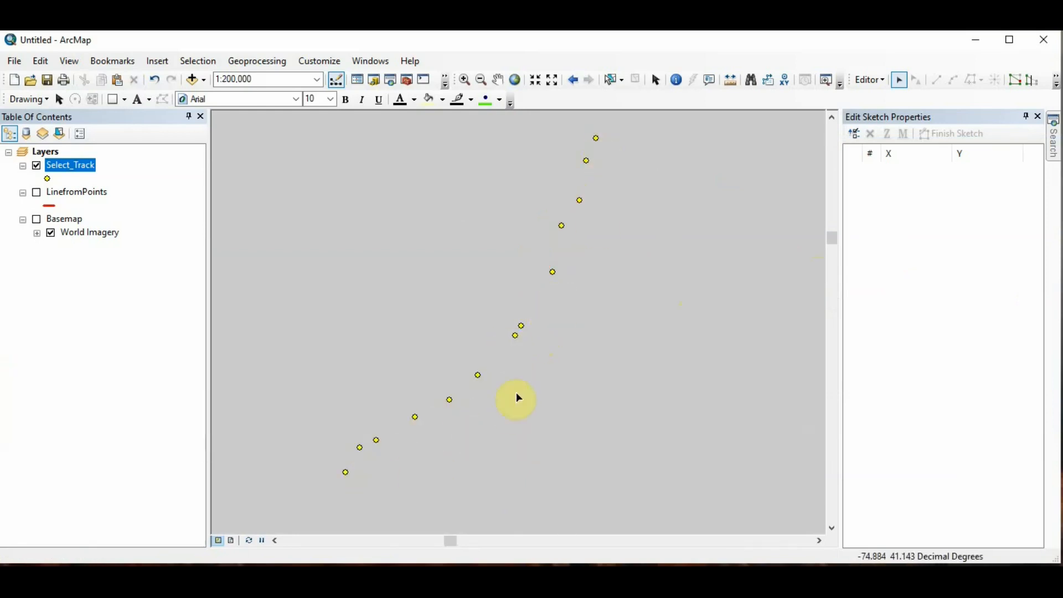
right_click(87, 170)
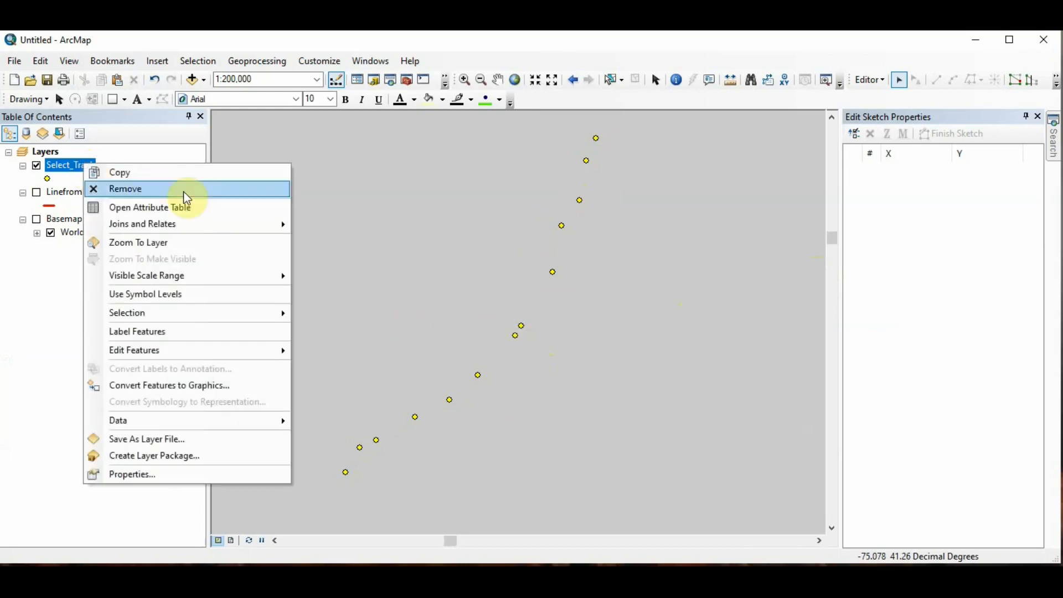
click(180, 210)
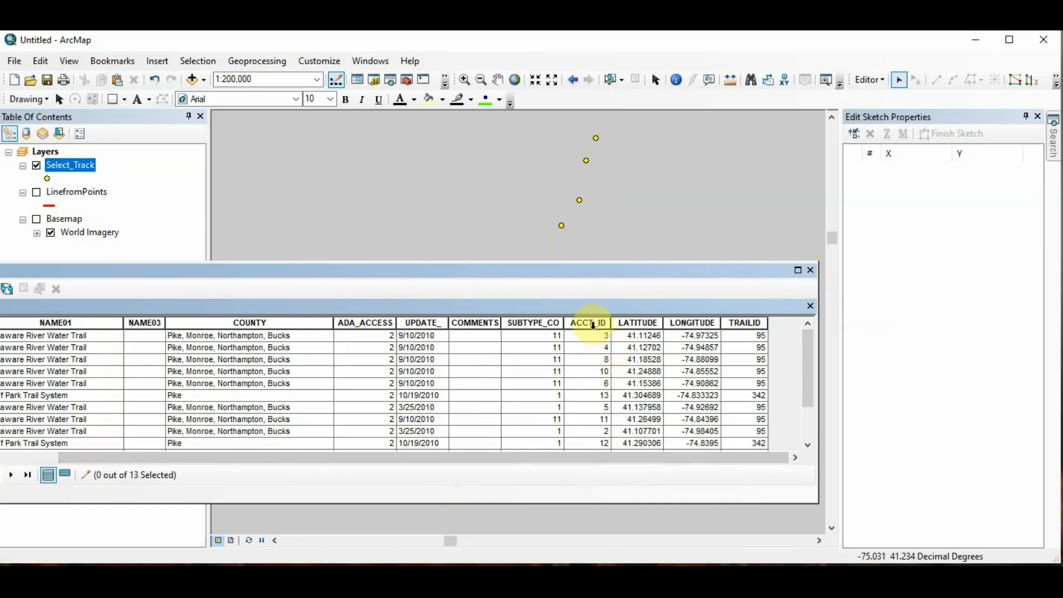
right_click(599, 327)
click(608, 335)
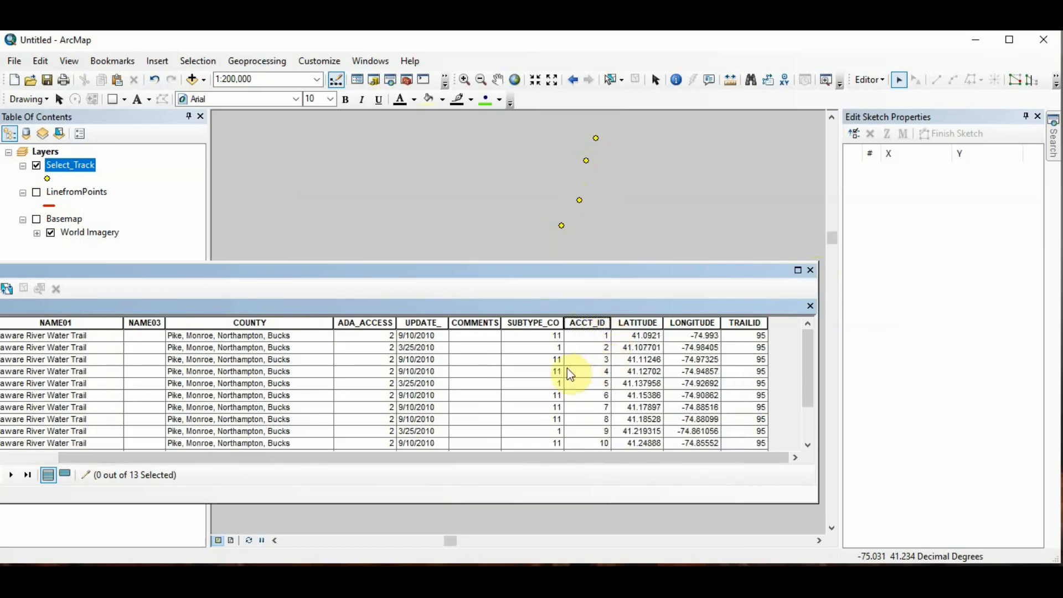
Step: In the Select_Track layer properties, set the label field to ACCT_ID with bold text
right_click(88, 171)
click(168, 477)
click(583, 269)
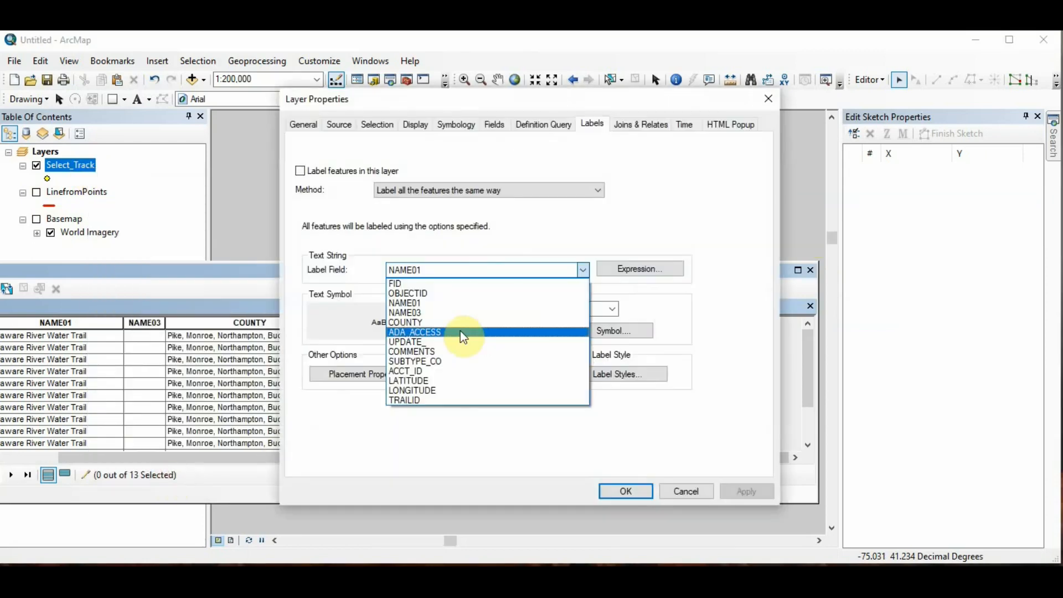
click(421, 371)
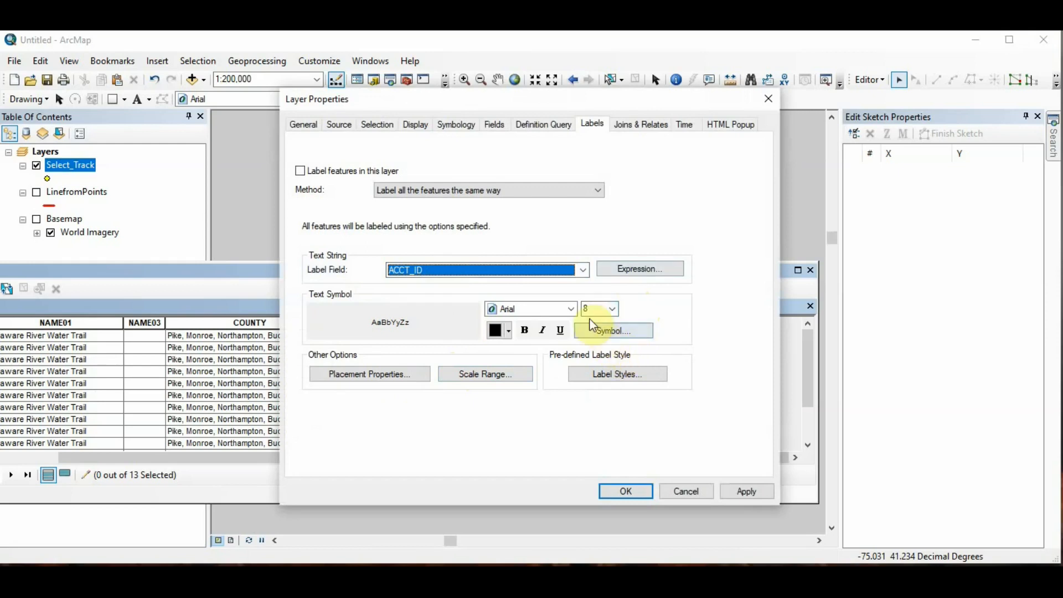
click(525, 331)
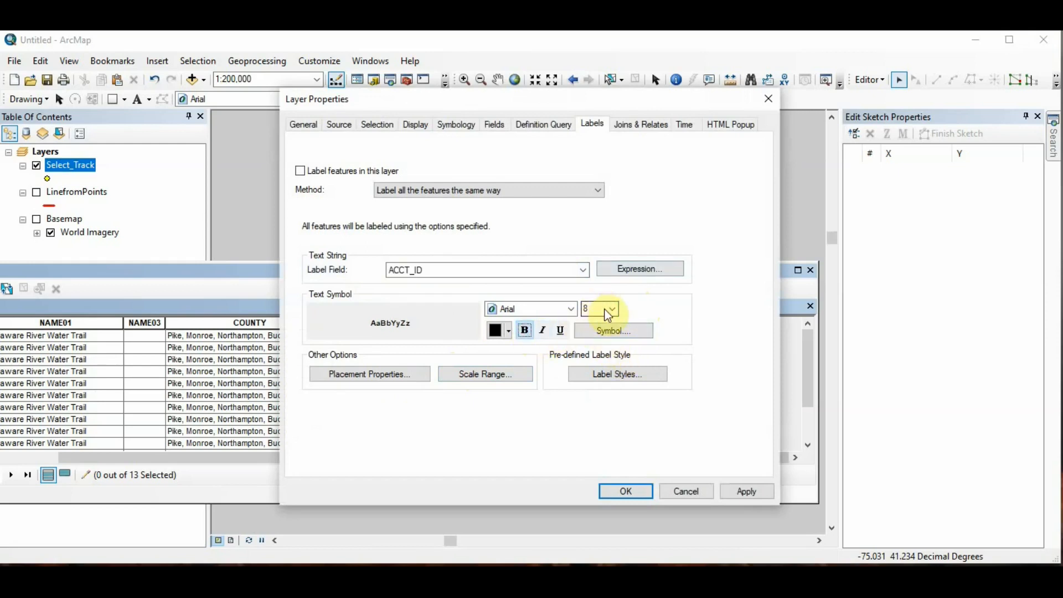
click(610, 491)
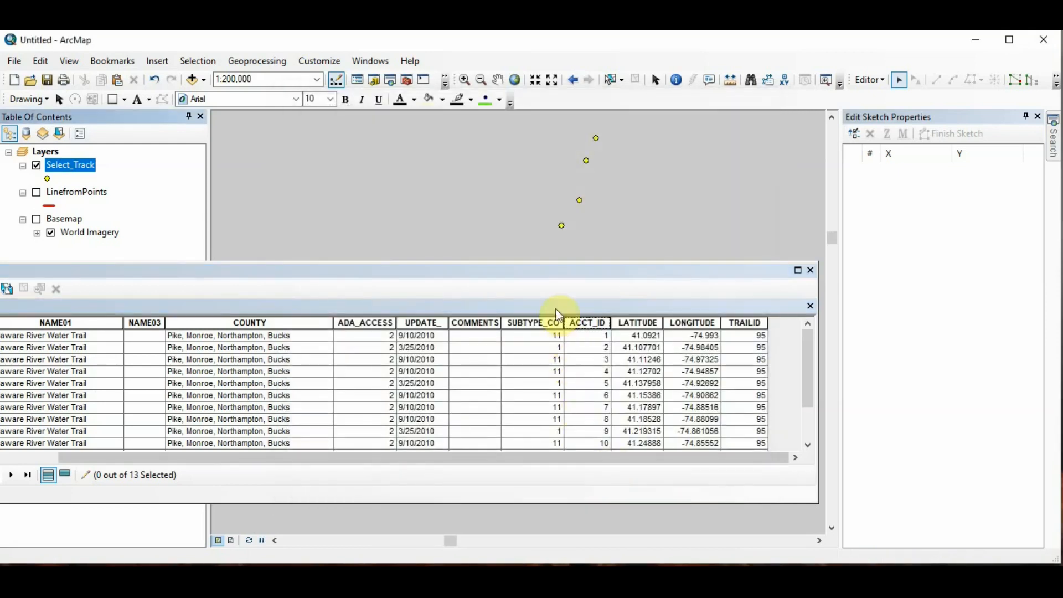
Step: Turn on labels for the Select_Track points and close the attribute table
right_click(80, 165)
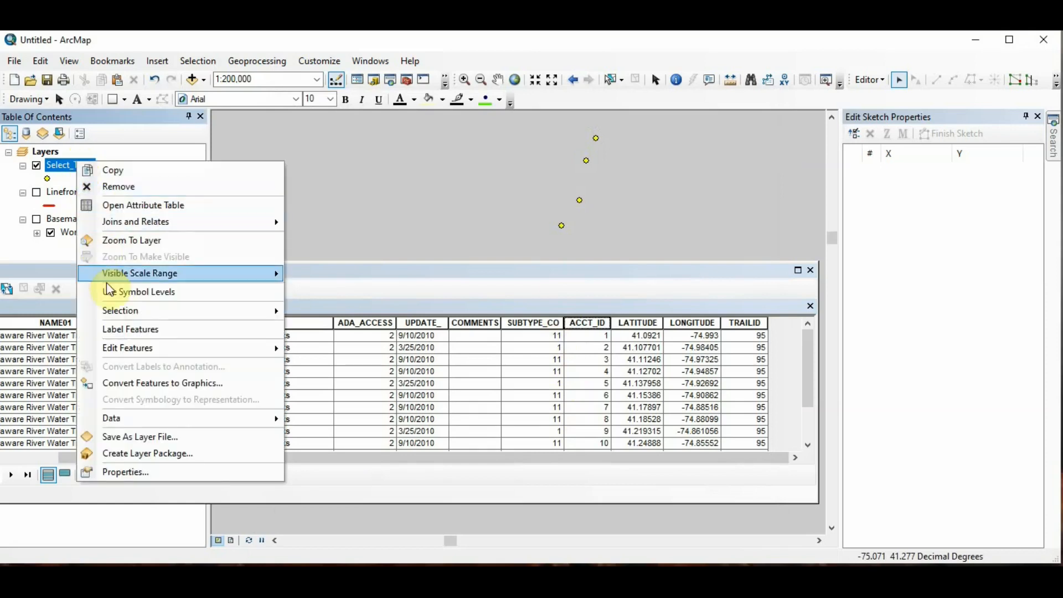
click(119, 329)
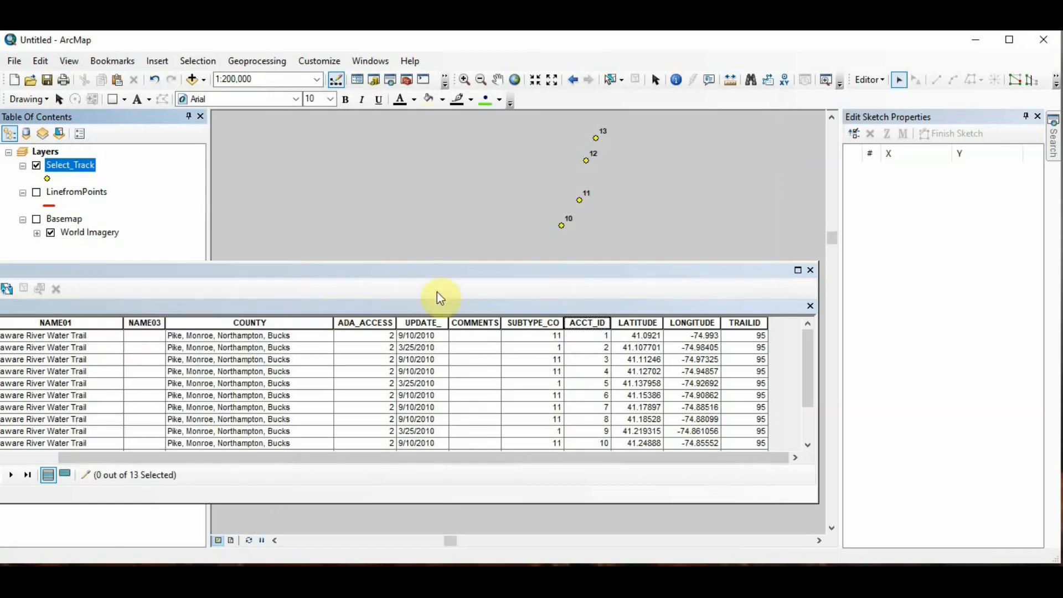
click(811, 270)
scroll(452, 451, down, 2)
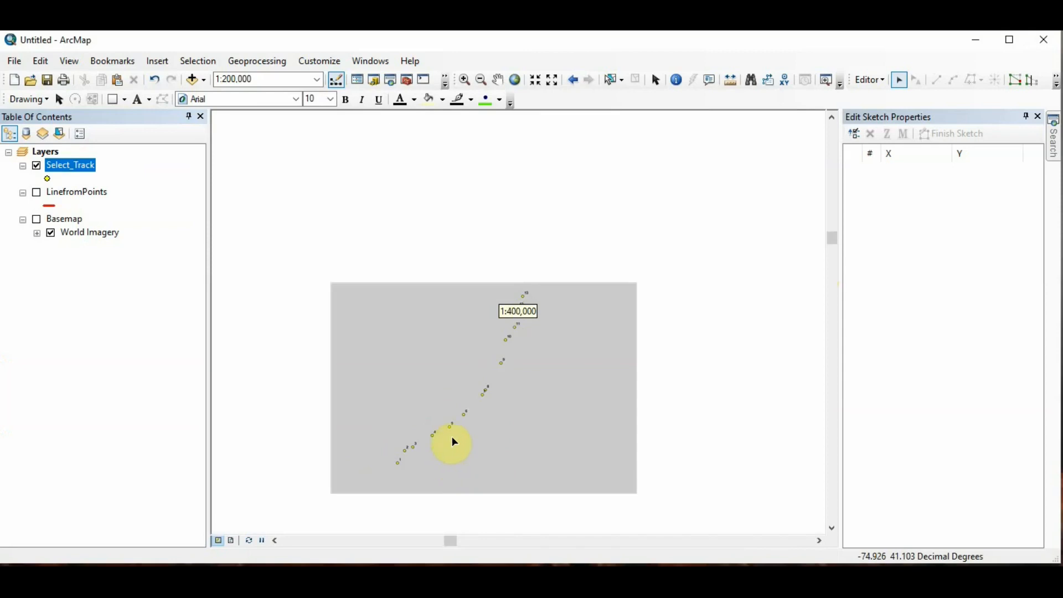
scroll(453, 435, up, 2)
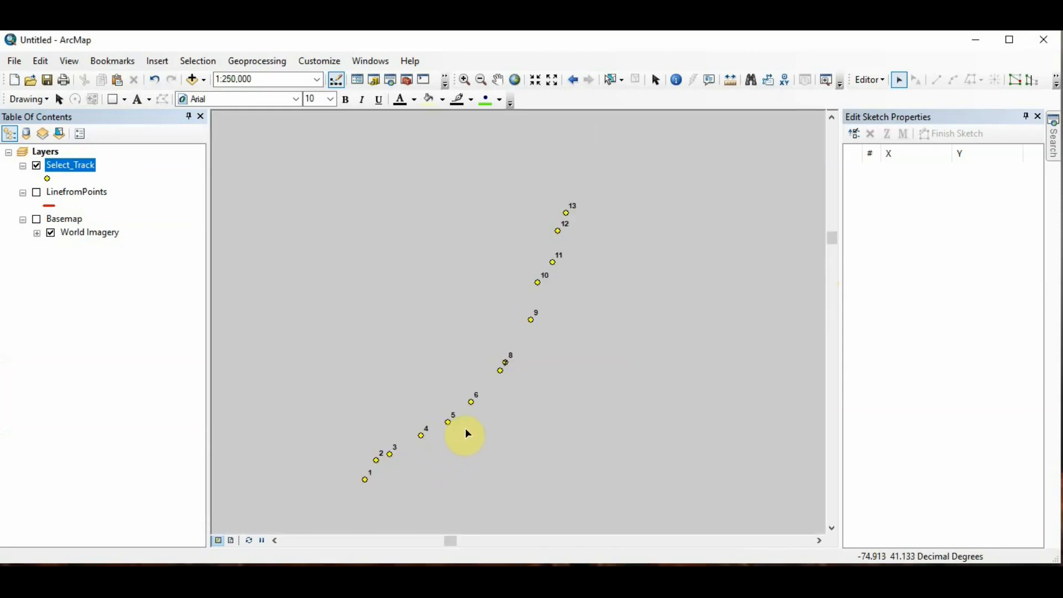
scroll(465, 428, up, 1)
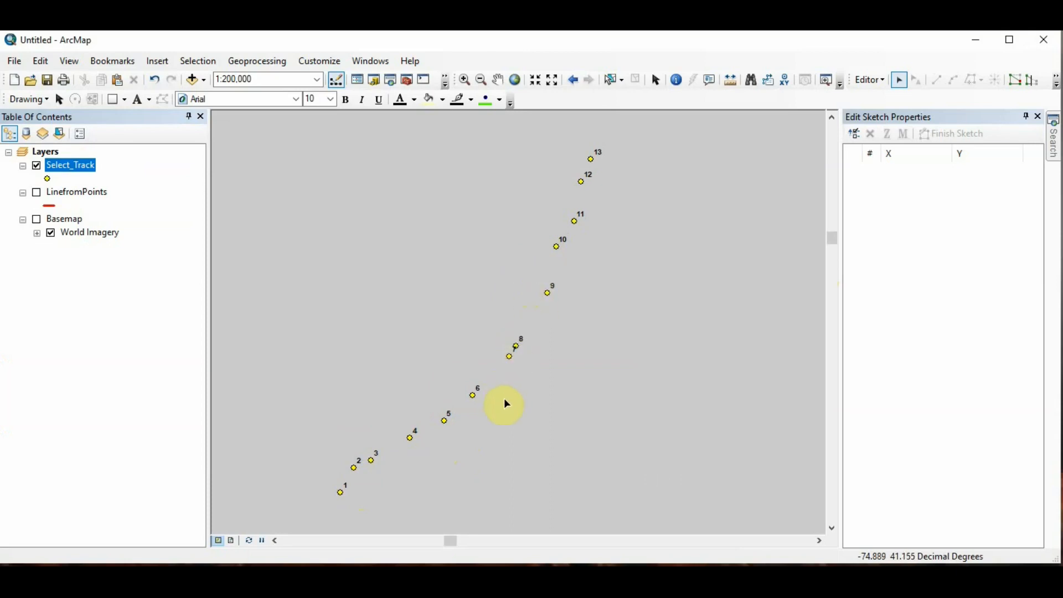
scroll(504, 397, down, 1)
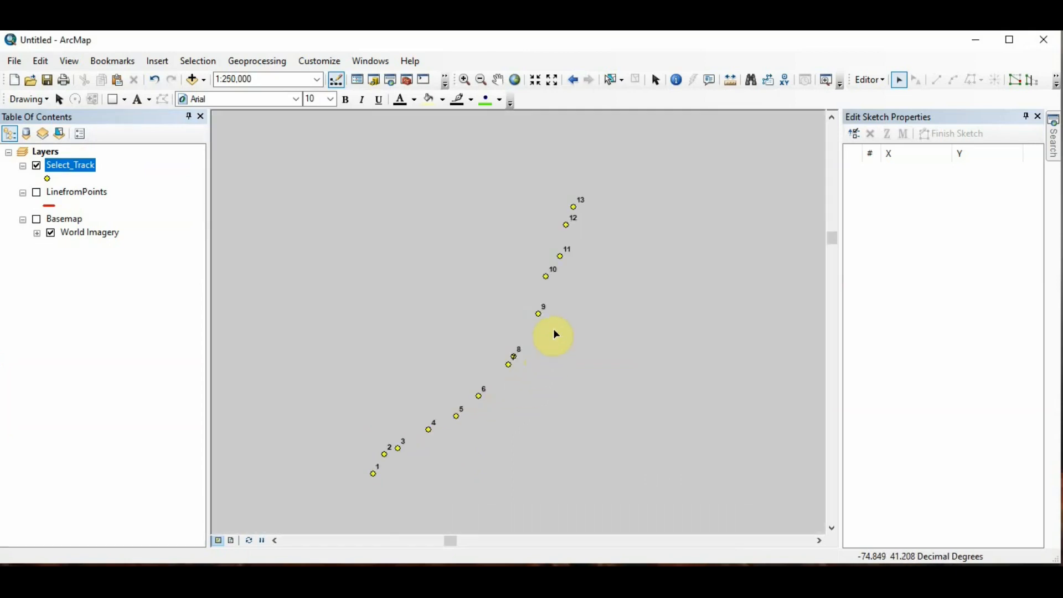
scroll(555, 334, up, 1)
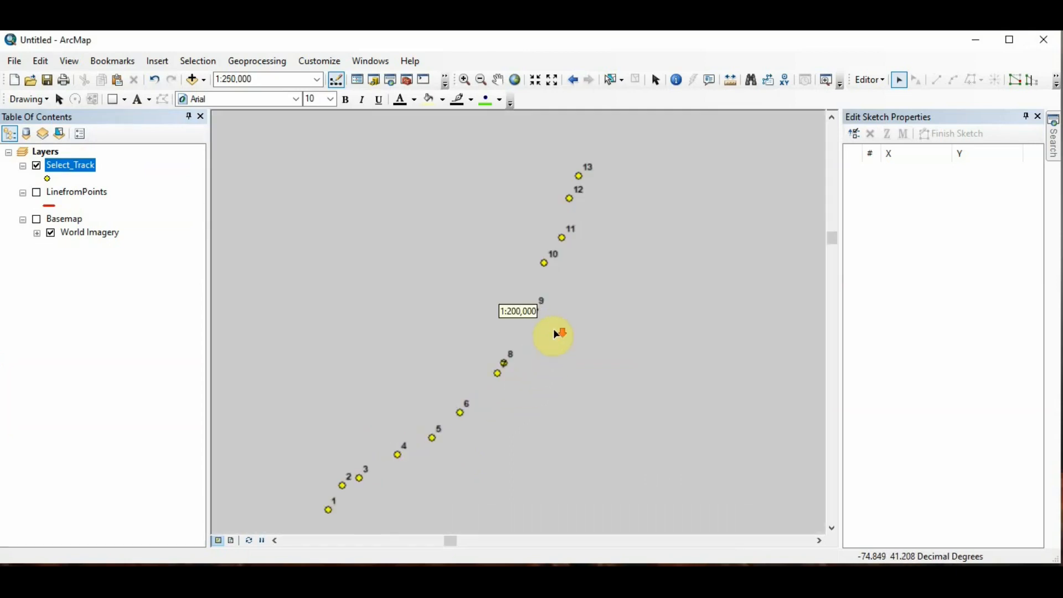
Step: Open the Select_Track attribute table to check the ACCT_ID order of the points
right_click(76, 169)
click(132, 206)
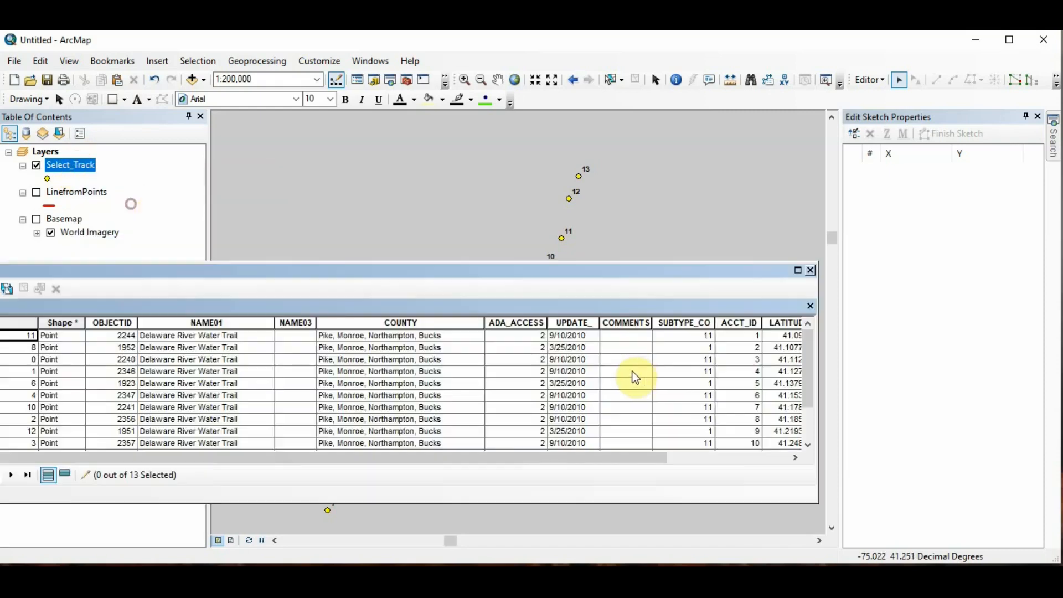
click(741, 322)
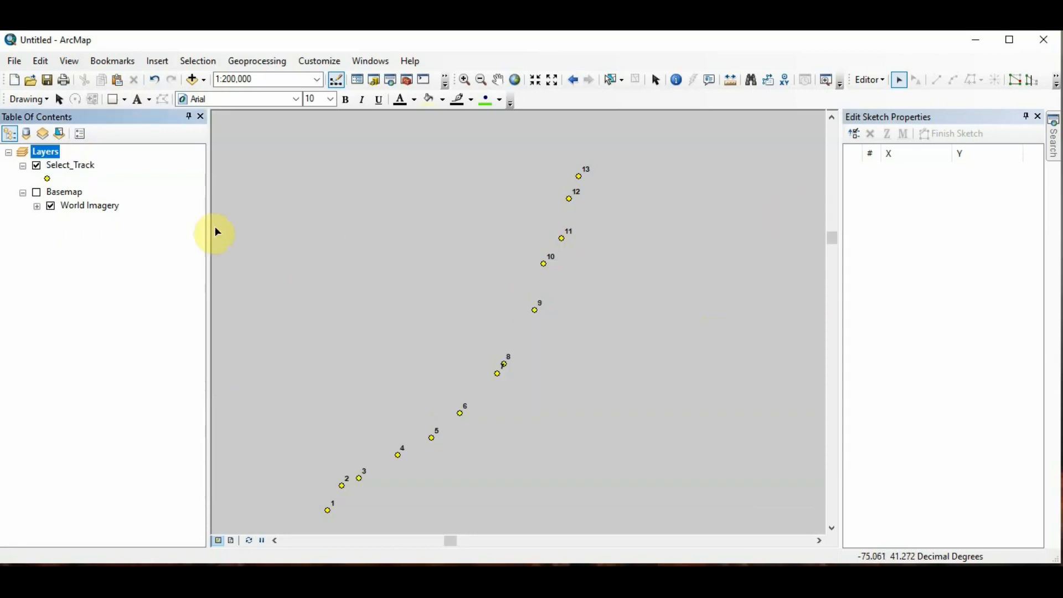
Step: Open the Points To Line tool from ArcToolbox and set its input features to Select_Track
click(413, 84)
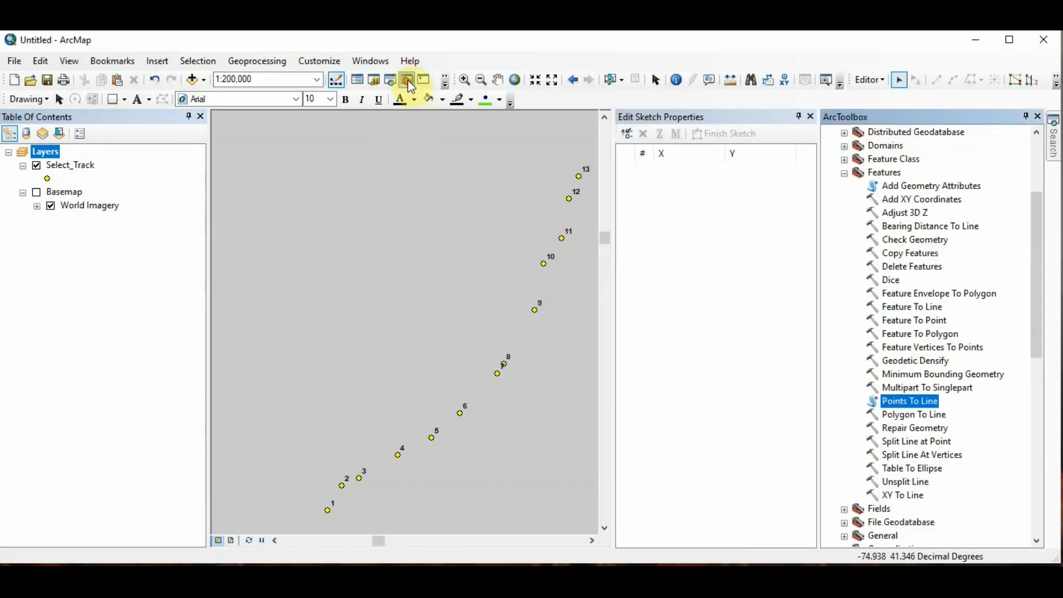
double_click(917, 403)
click(618, 137)
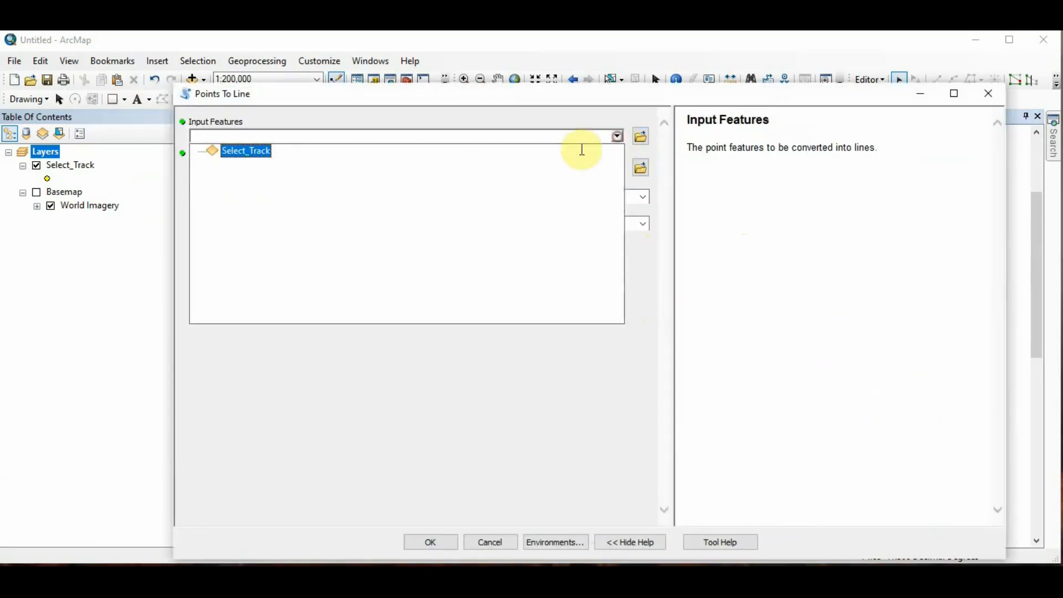
click(248, 150)
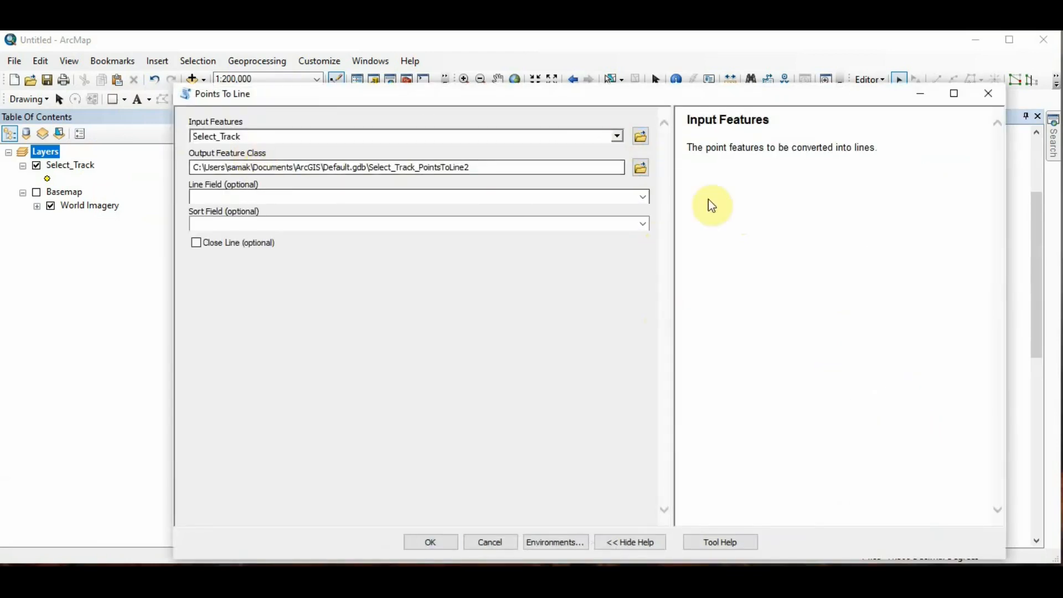
Step: Save the tool's output feature class as LinefromPointID in the Point_Line folder
click(640, 168)
click(472, 252)
click(569, 402)
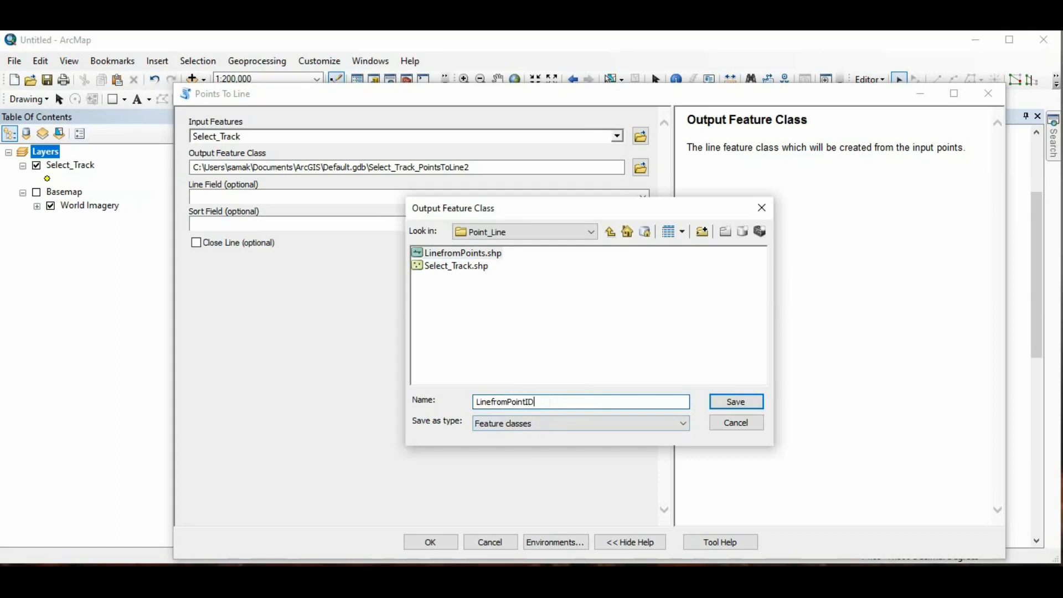
click(740, 400)
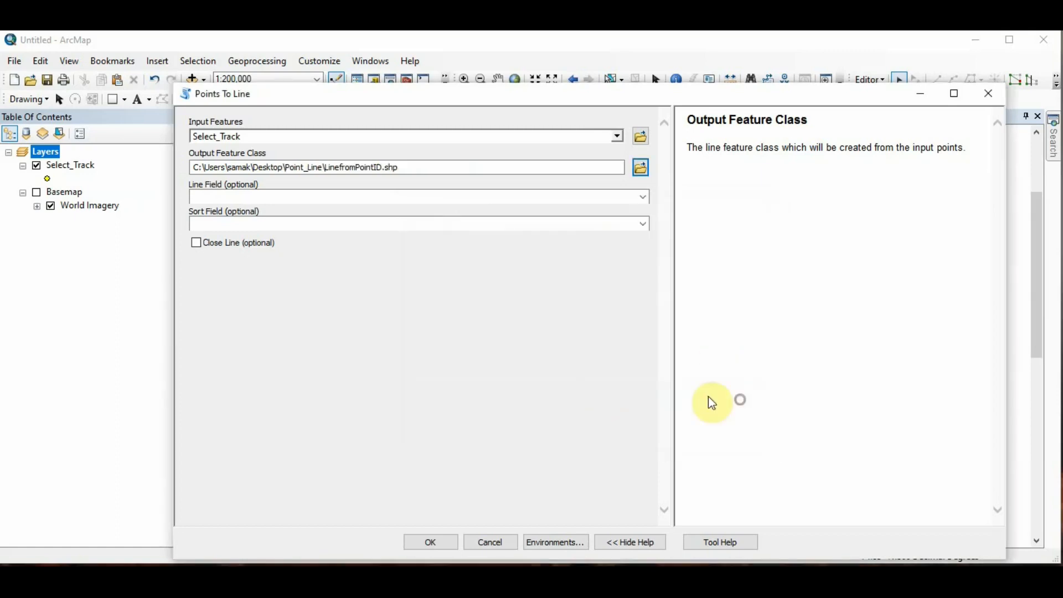
Step: Set the sort field to ACCT_ID and run the Points To Line tool
click(642, 226)
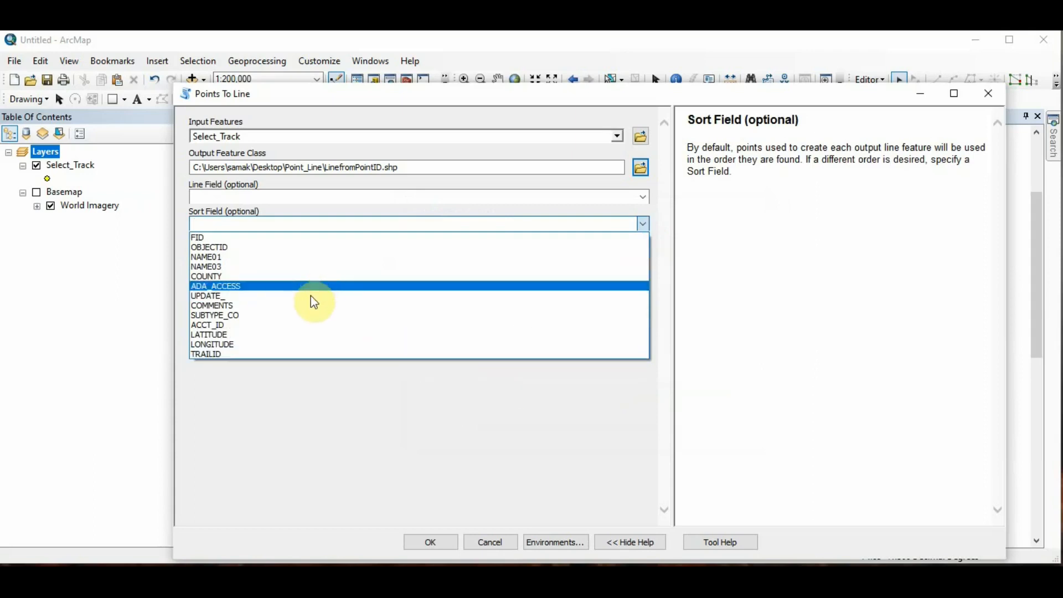
click(290, 326)
click(344, 340)
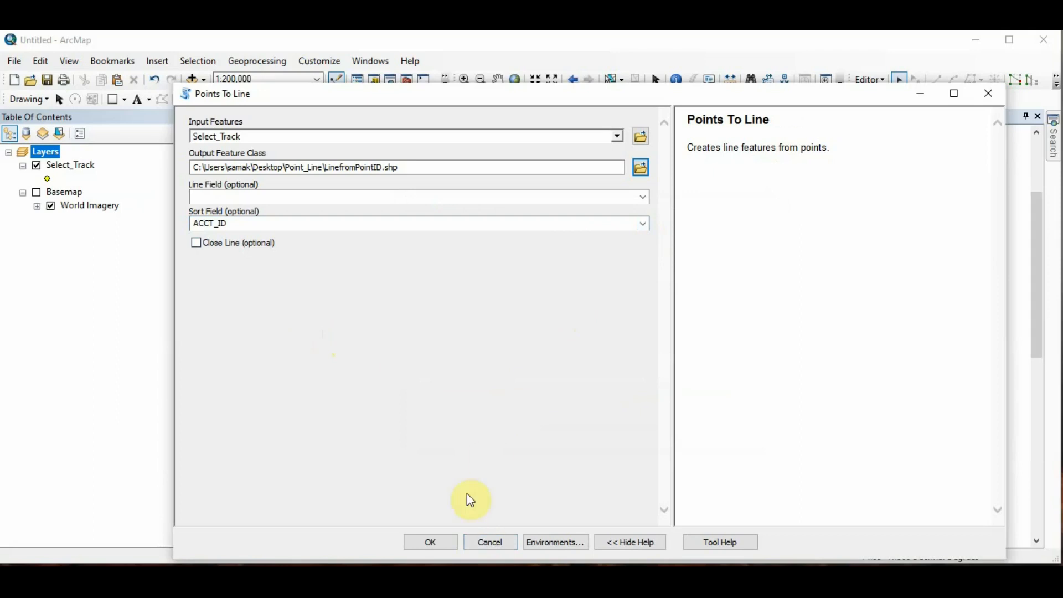
click(443, 540)
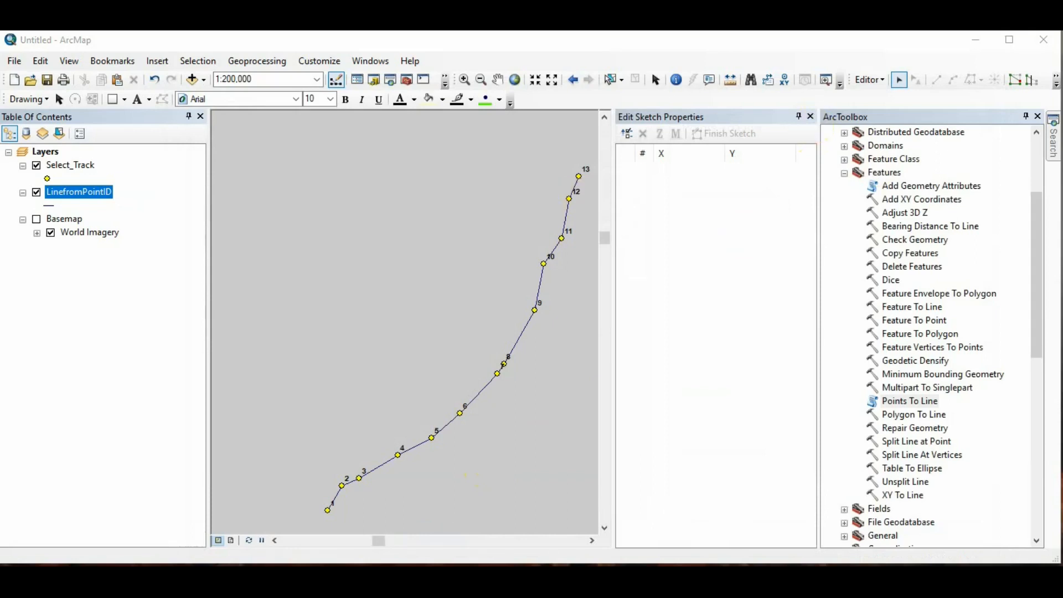
Step: Close the Edit Sketch Properties window and set the LinefromPointID line symbol width to 2
click(811, 116)
click(52, 205)
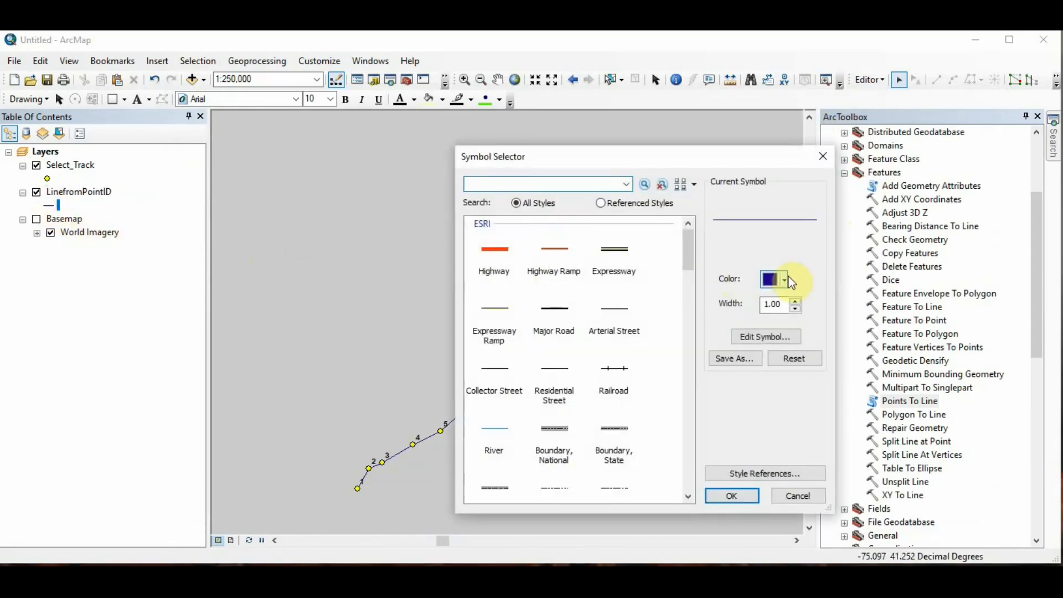
click(794, 302)
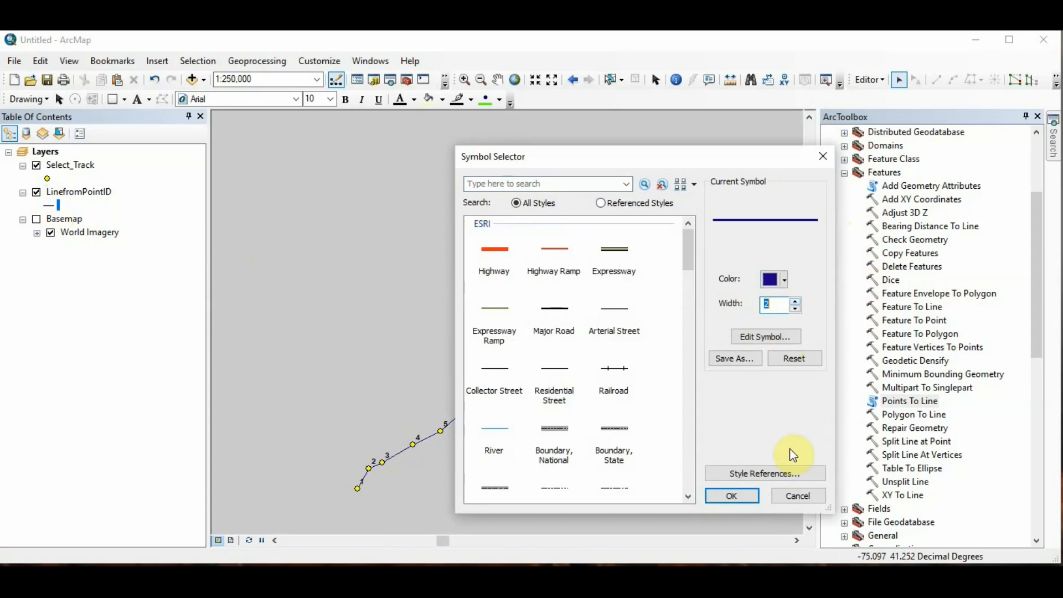
click(733, 496)
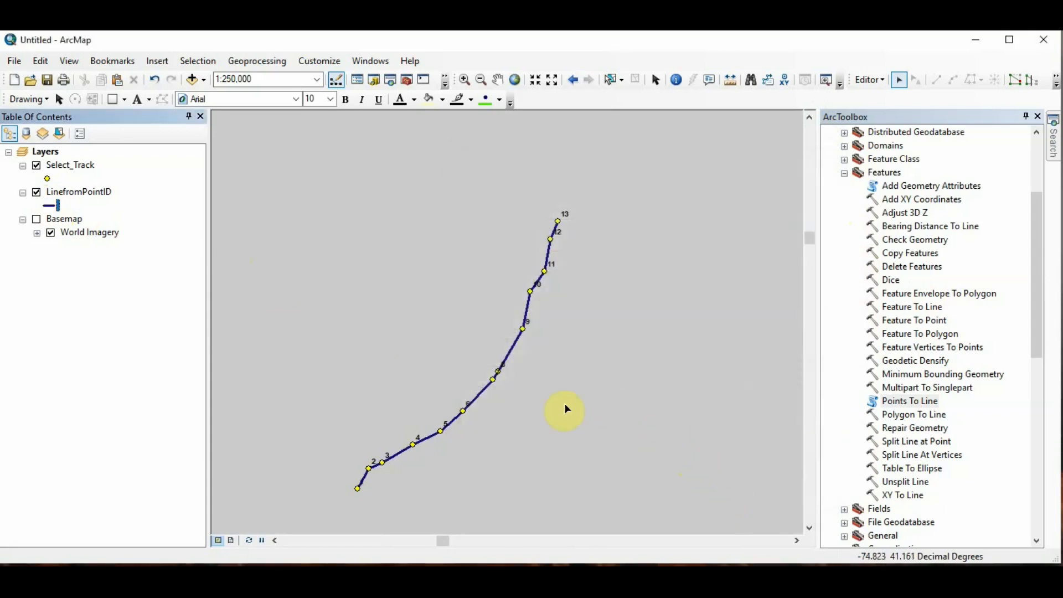
Step: Inspect the new line's vertex order against the numbered Select_Track points
scroll(565, 413, up, 1)
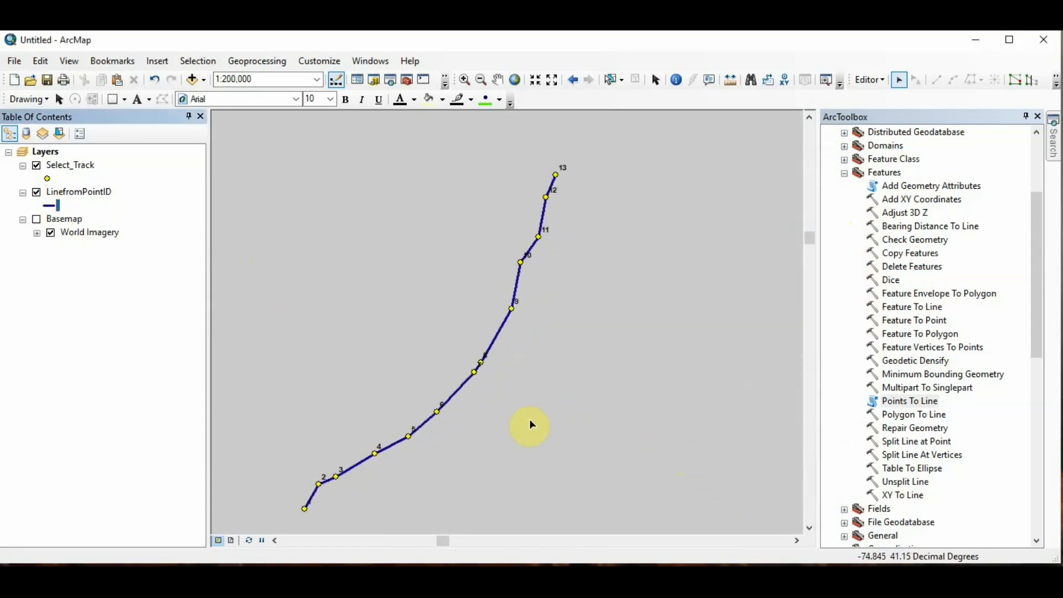
drag(527, 424, 601, 399)
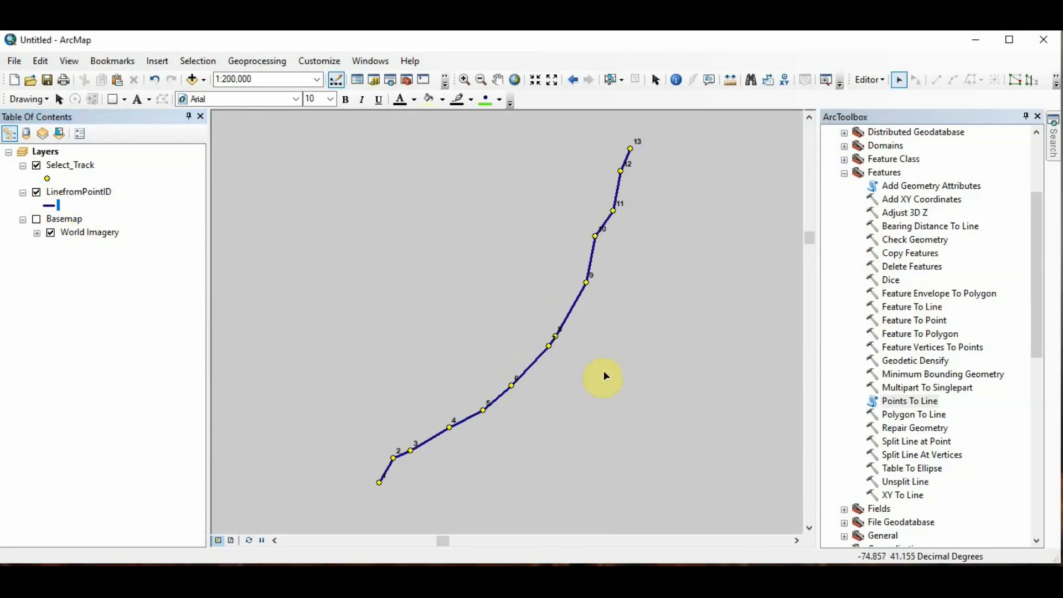
scroll(619, 351, down, 1)
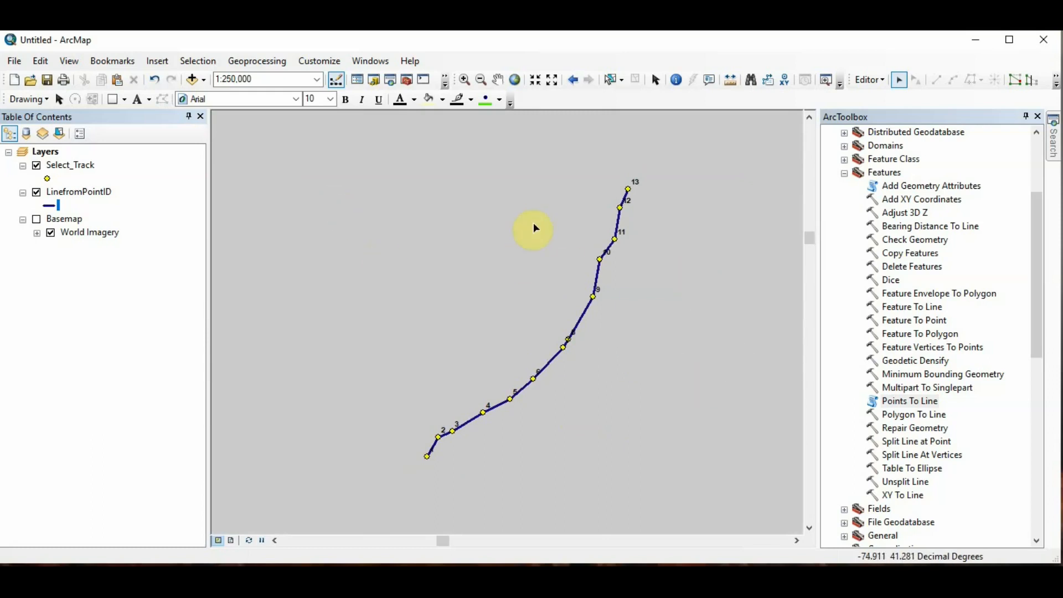
scroll(615, 298, up, 1)
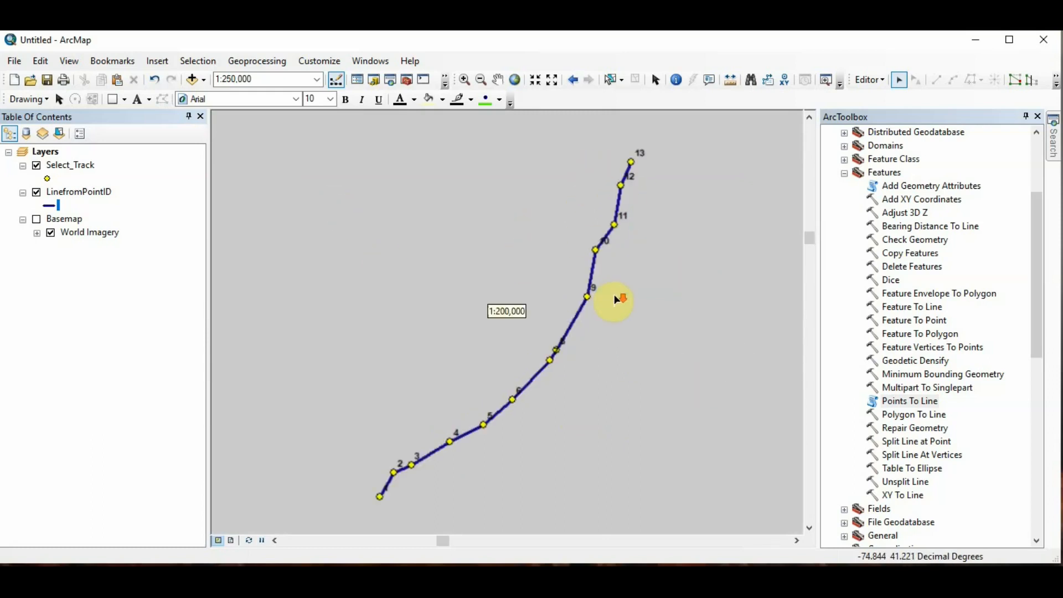